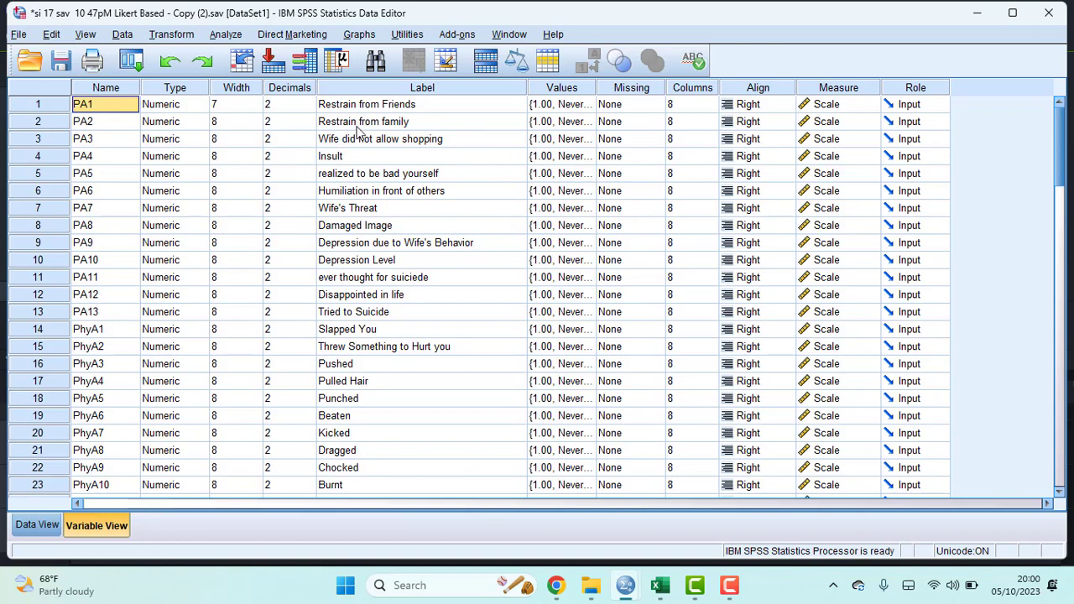
Examine the PA1 to PA13 and PhyA1 to PhyA10 variables in the variable list.
drag(84, 117, 96, 317)
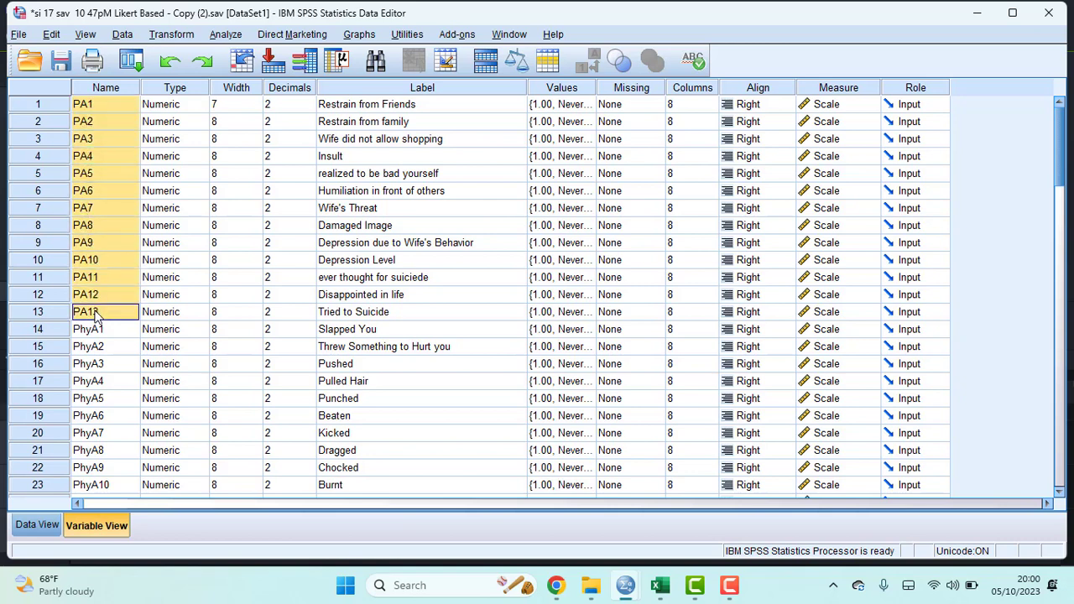
click(109, 104)
click(105, 312)
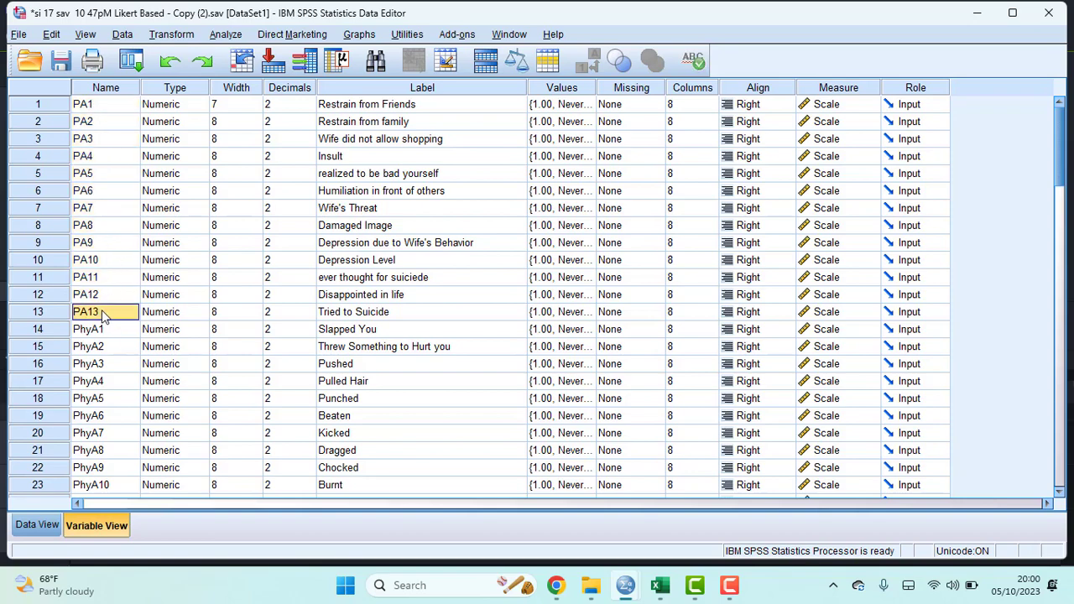
scroll(105, 314, down, 2)
drag(109, 231, 112, 384)
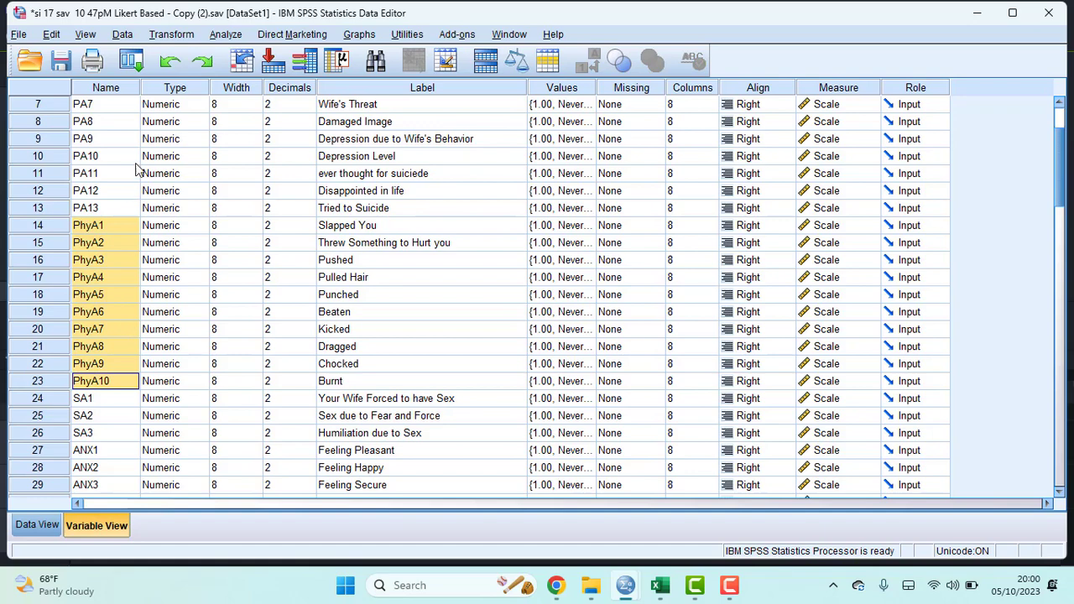
scroll(117, 119, up, 2)
drag(114, 106, 112, 312)
scroll(128, 251, down, 2)
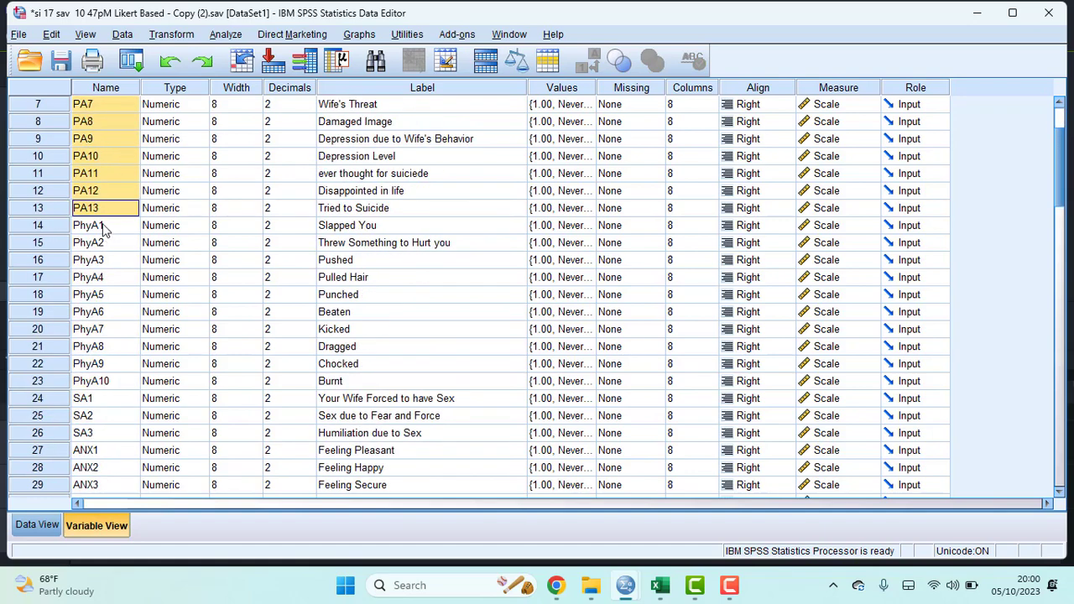
drag(103, 230, 106, 383)
scroll(122, 211, down, 2)
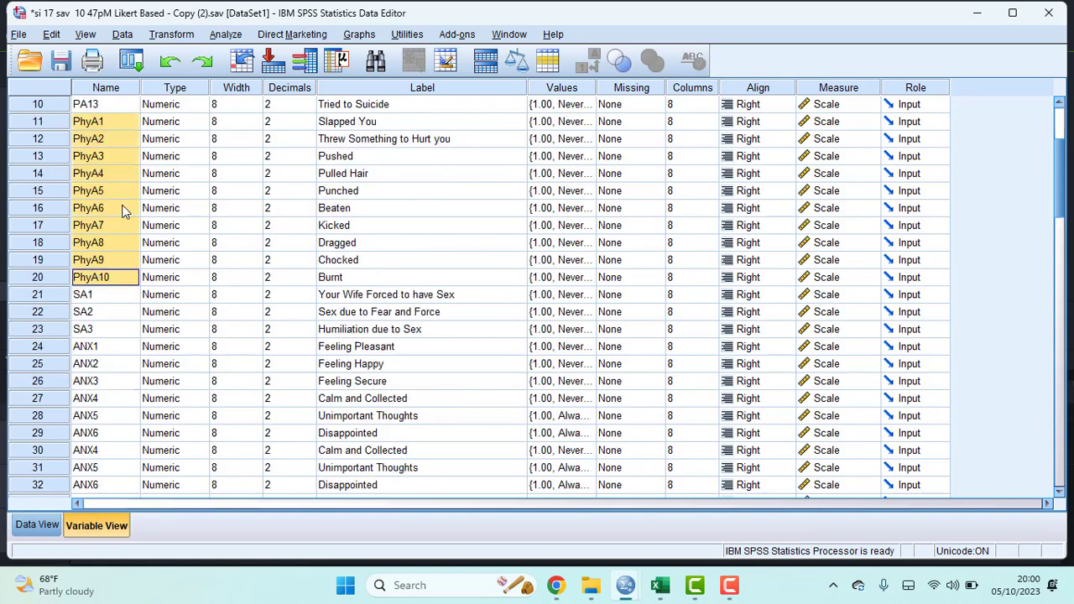
Examine the ANX, DEP, EST, MST and STR variable groups further down the variable list.
scroll(121, 211, down, 2)
drag(89, 244, 90, 424)
scroll(139, 318, down, 3)
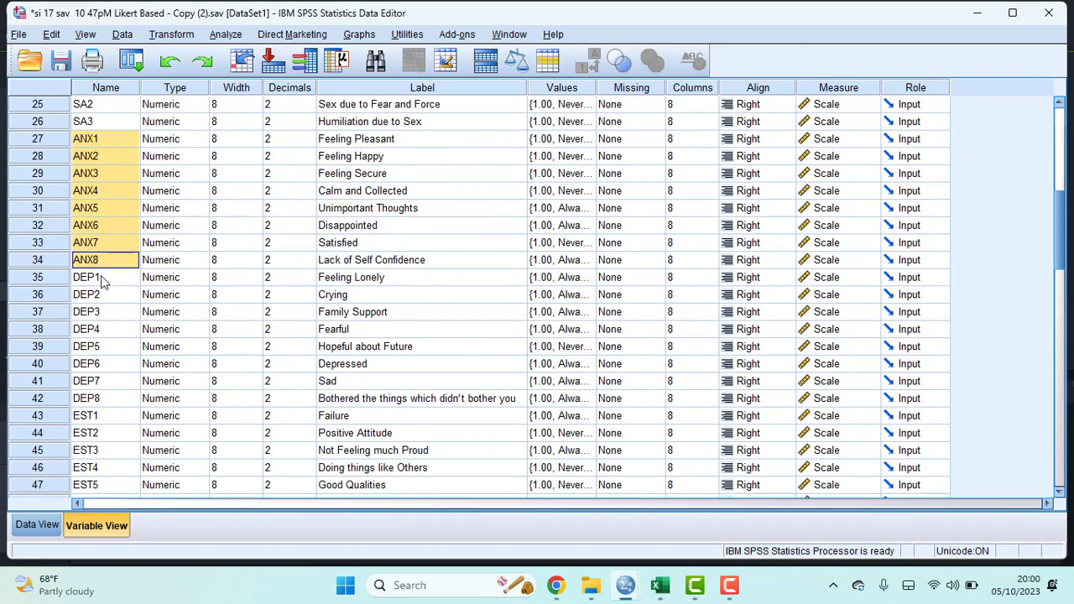
drag(101, 278, 92, 400)
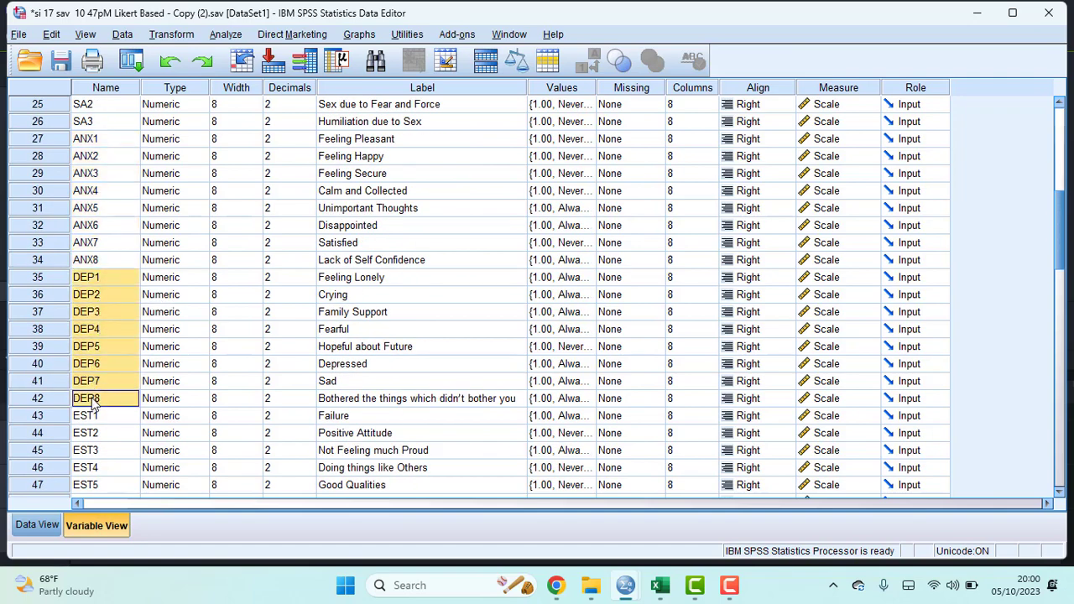
scroll(120, 222, down, 2)
click(97, 319)
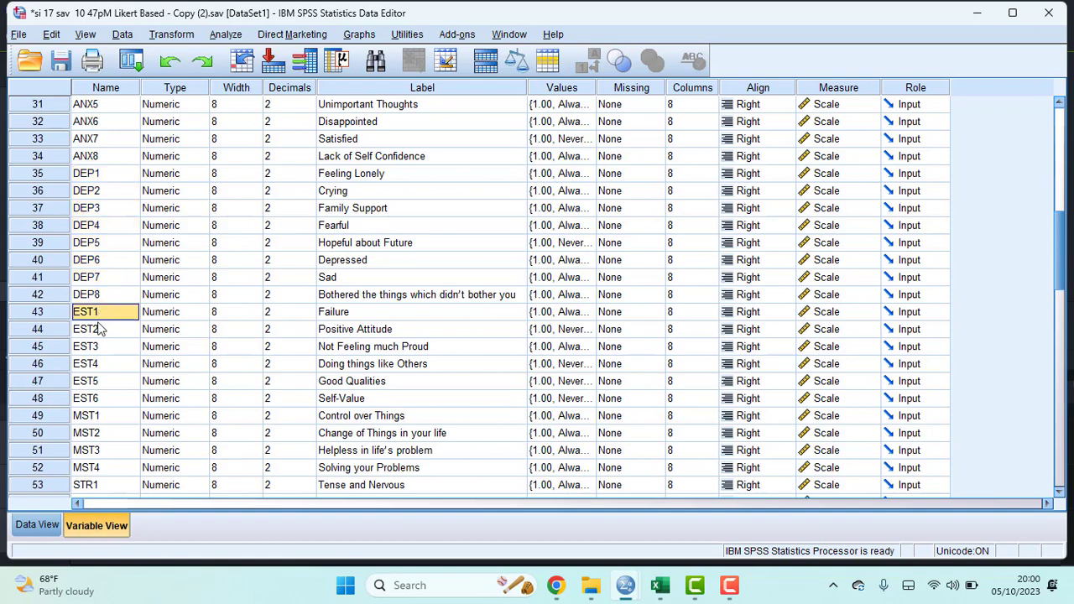
drag(97, 325, 108, 412)
scroll(115, 382, down, 1)
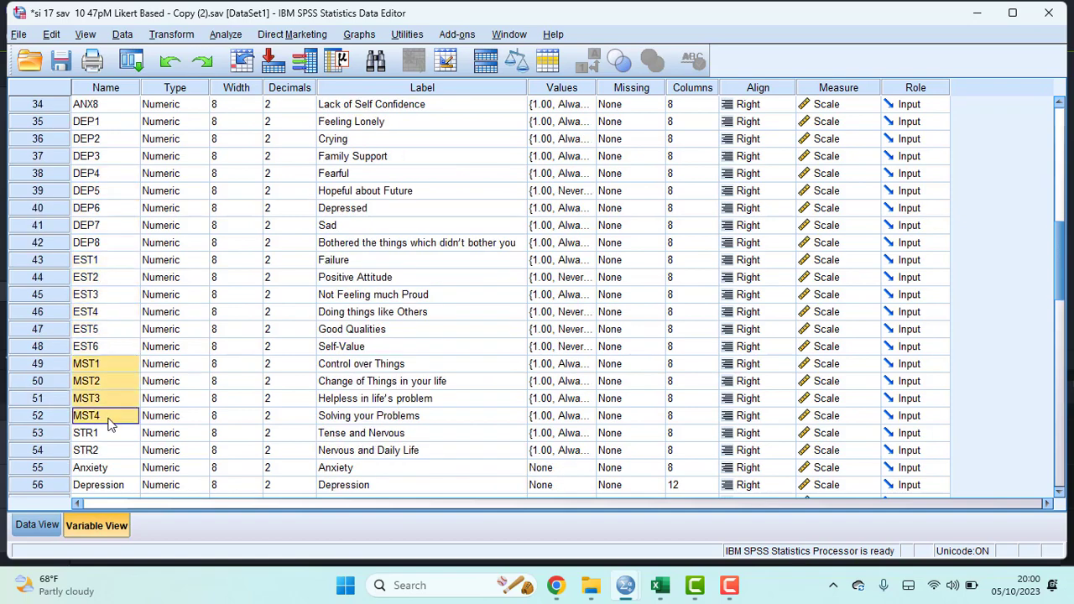
scroll(104, 403, down, 2)
drag(99, 332, 92, 352)
scroll(120, 300, up, 13)
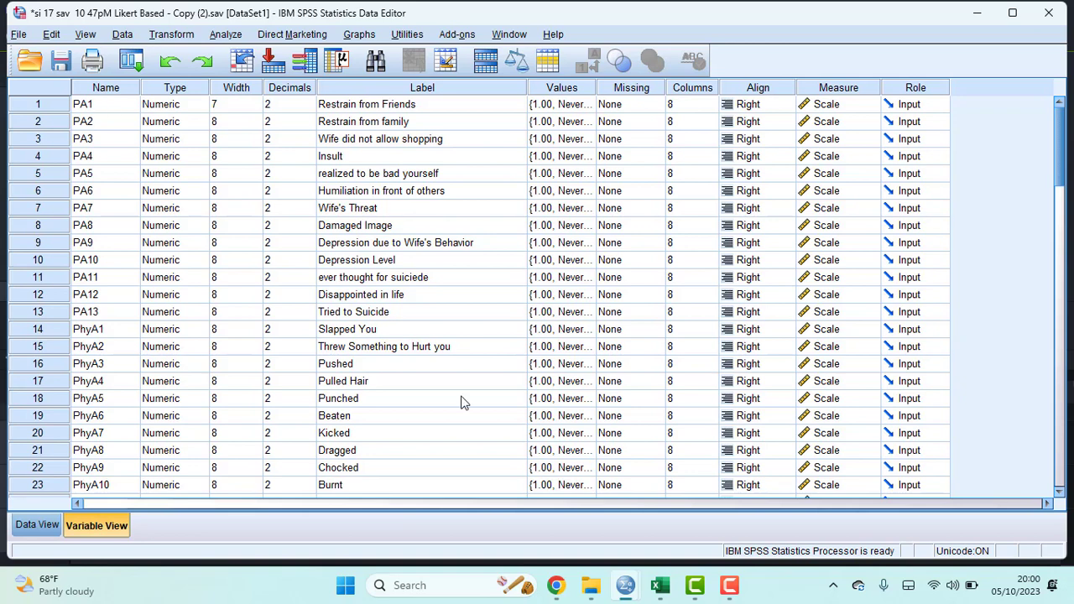
click(730, 586)
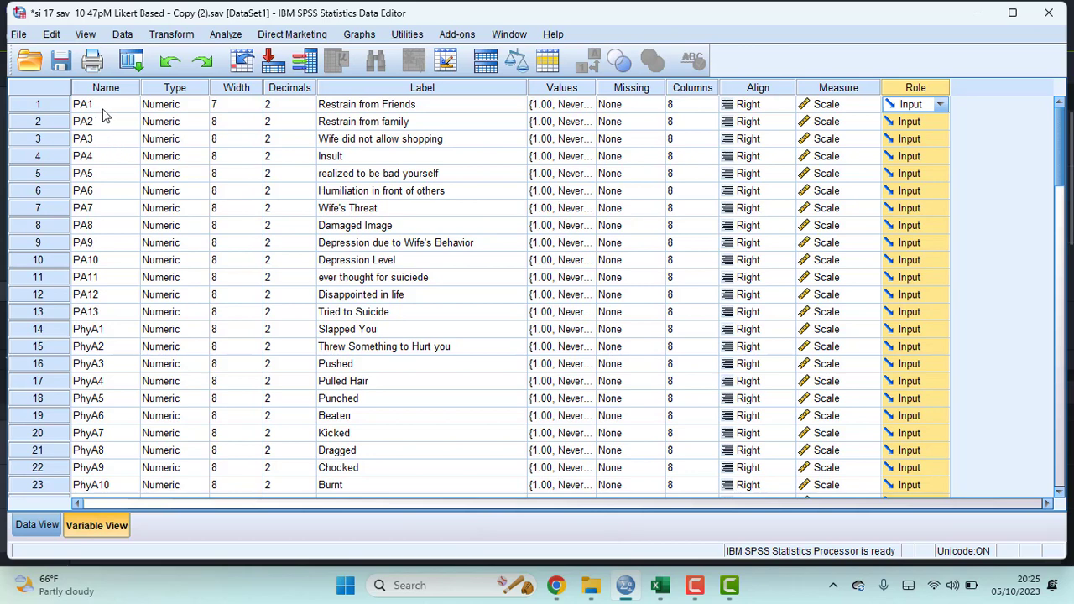
Highlight the variable names PA1 through PA13 to review which items to analyse.
drag(100, 105, 96, 257)
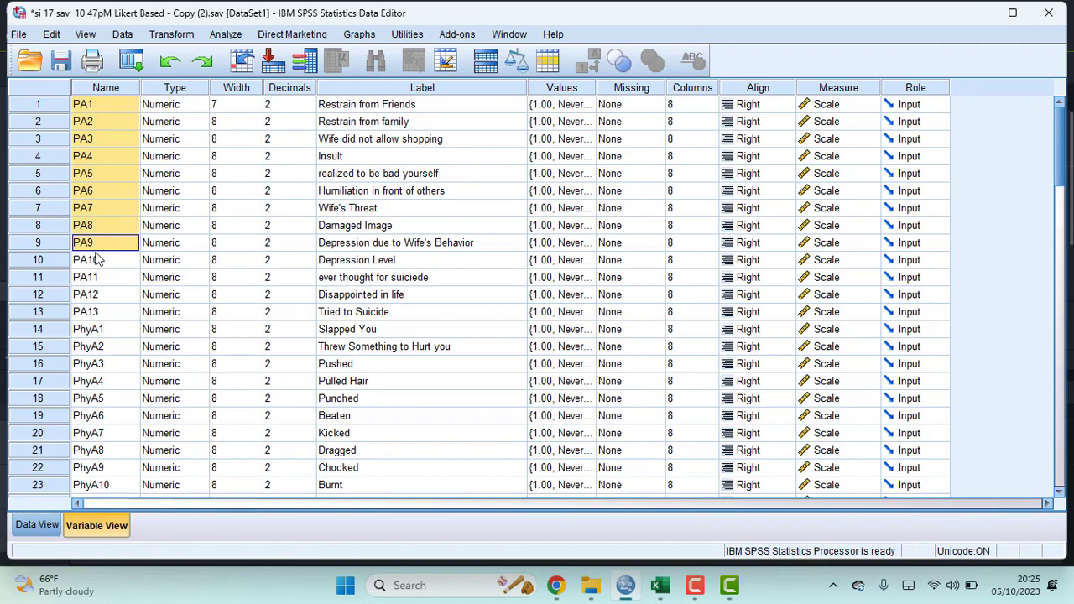
click(94, 105)
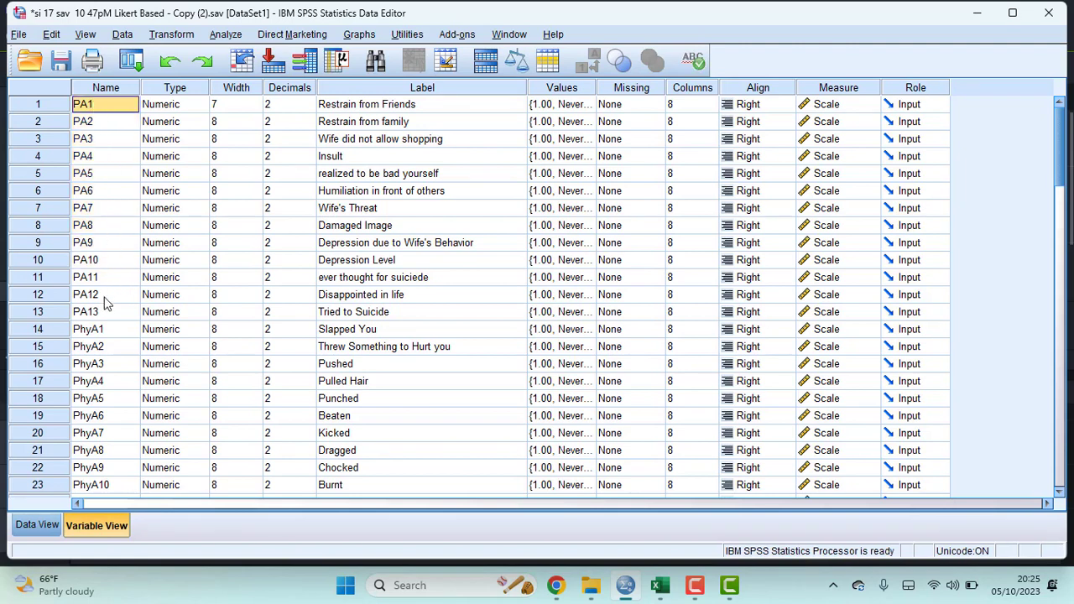
click(103, 312)
click(106, 87)
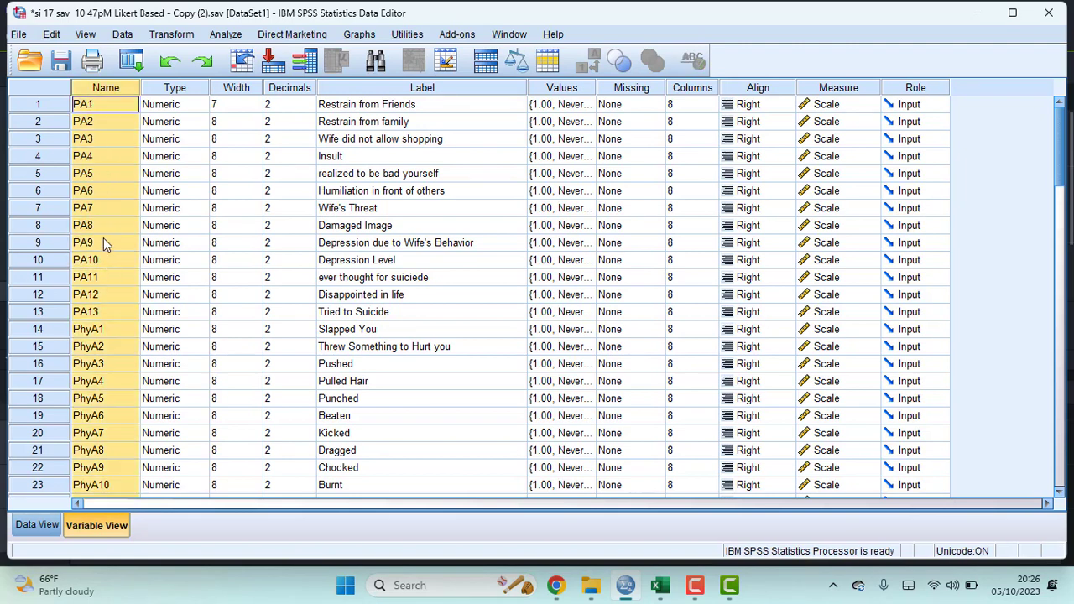
click(103, 242)
drag(108, 104, 106, 315)
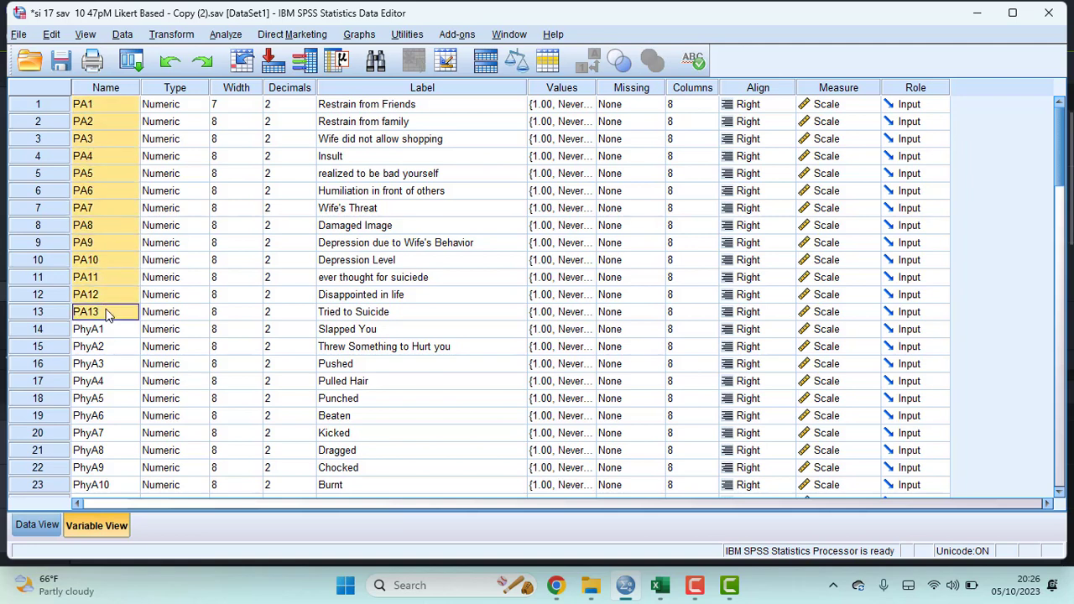
click(168, 242)
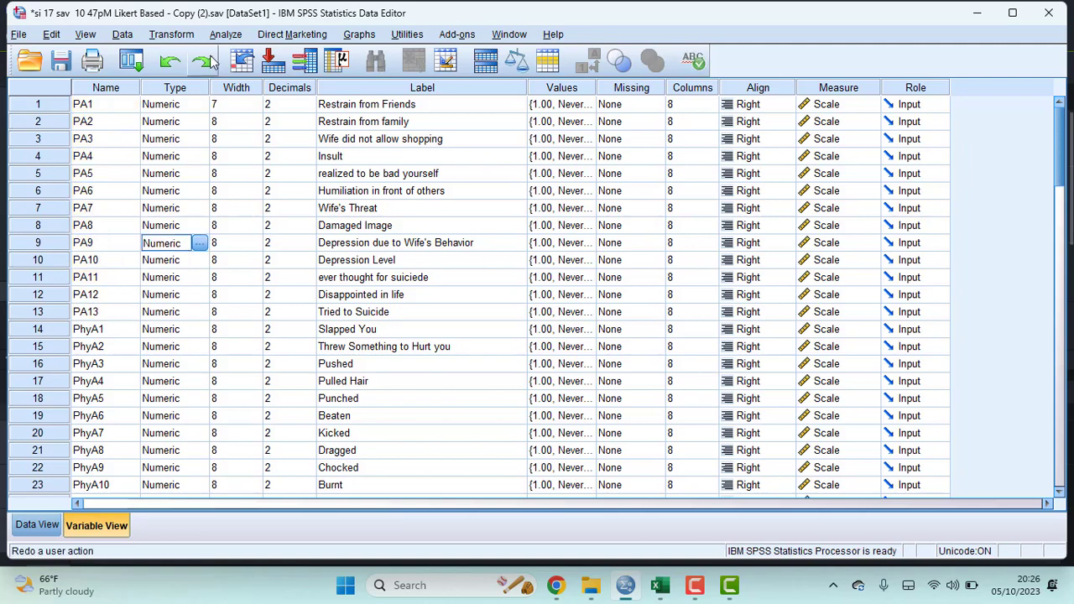
Start a Frequencies analysis and remove all variables from its list of variables to analyse.
click(225, 34)
mouse_move(230, 73)
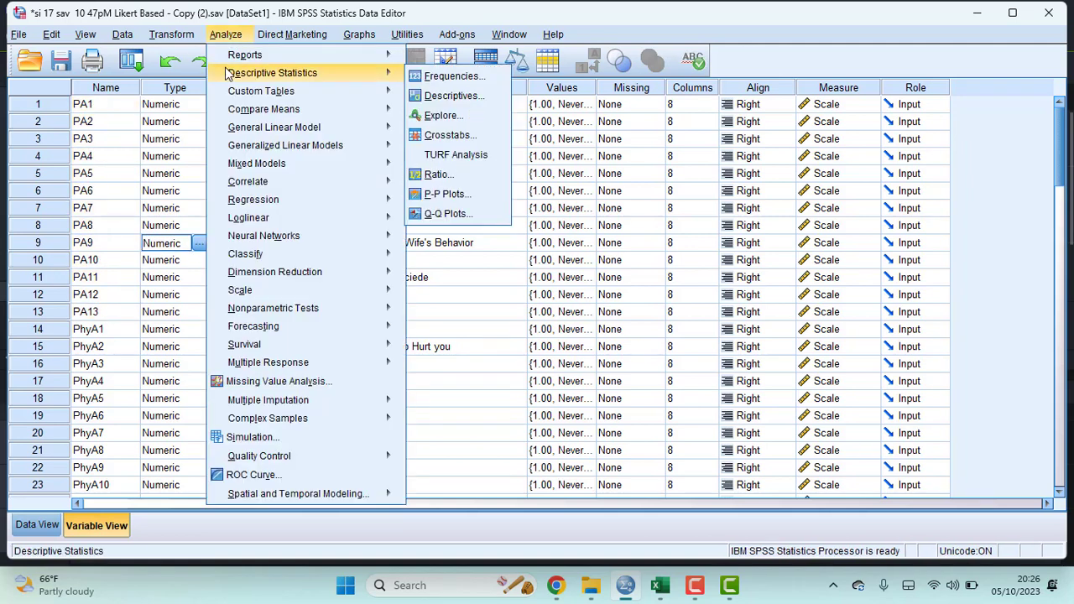
click(439, 75)
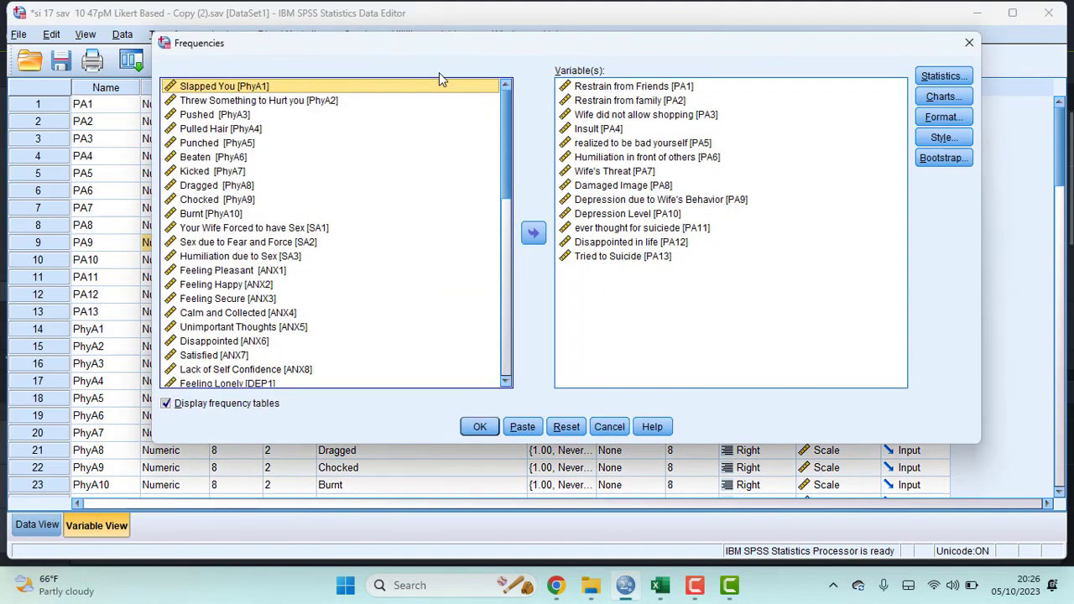
click(597, 174)
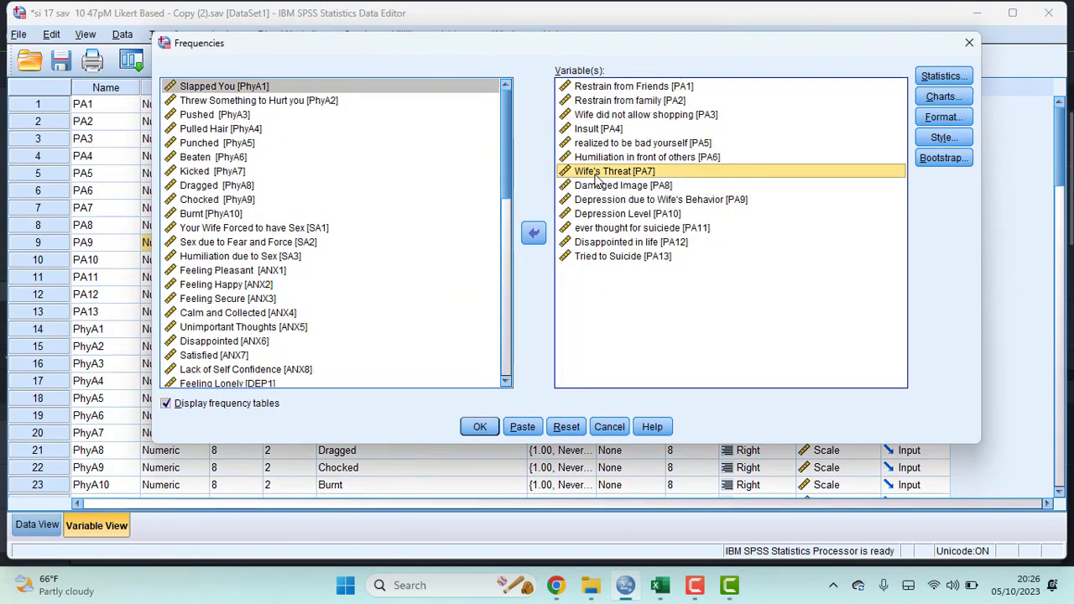
key(ctrl+a)
click(534, 232)
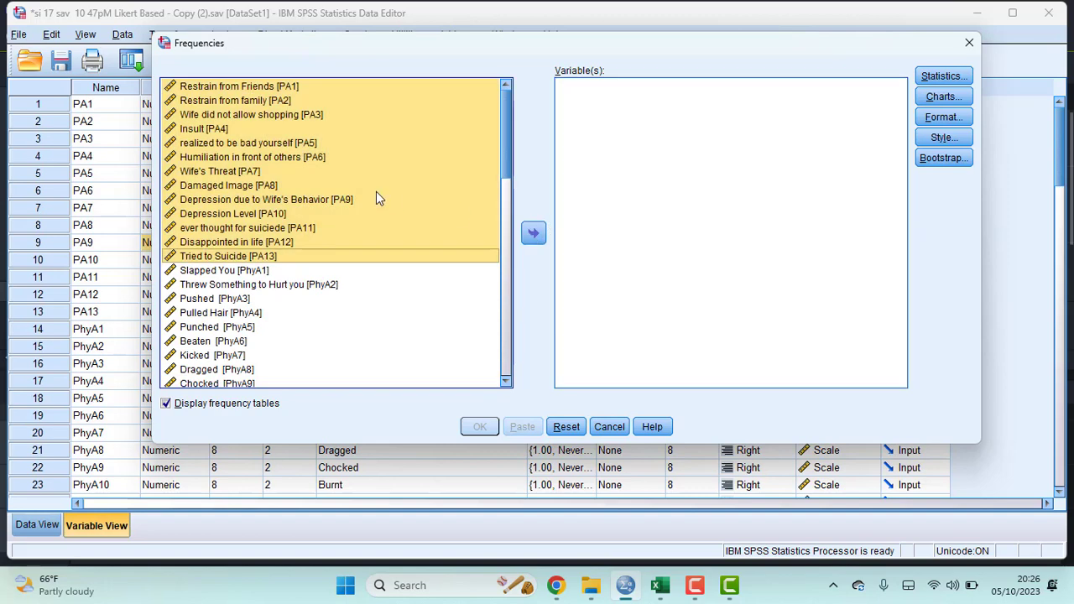
Add the variables PA1 through PA13 to the Frequencies analysis and open its statistics options.
click(371, 158)
click(279, 87)
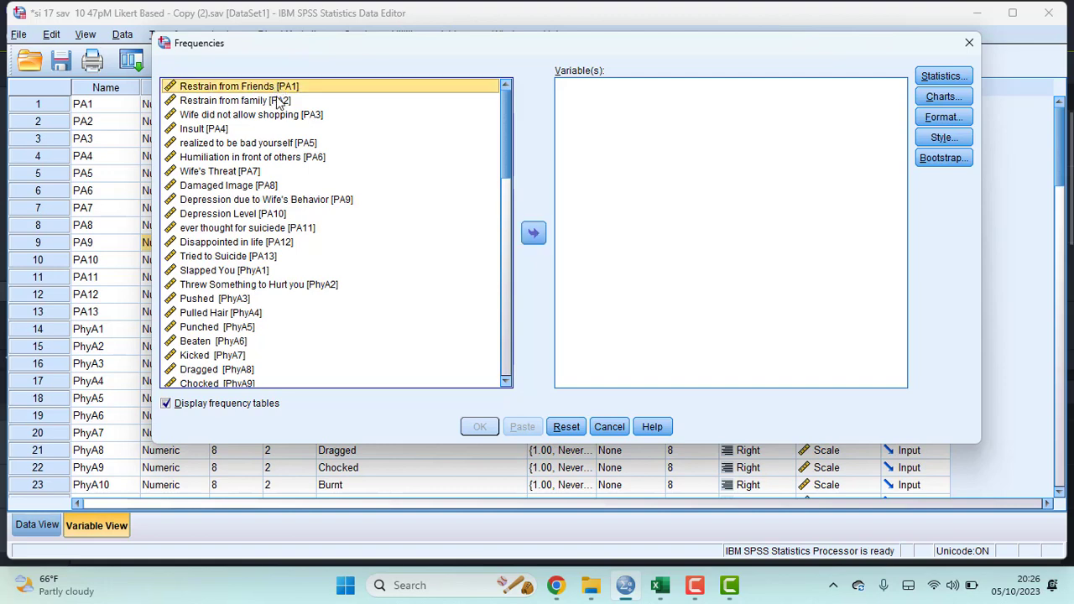
shift+click(278, 101)
shift+click(273, 115)
shift+click(245, 129)
shift+click(243, 145)
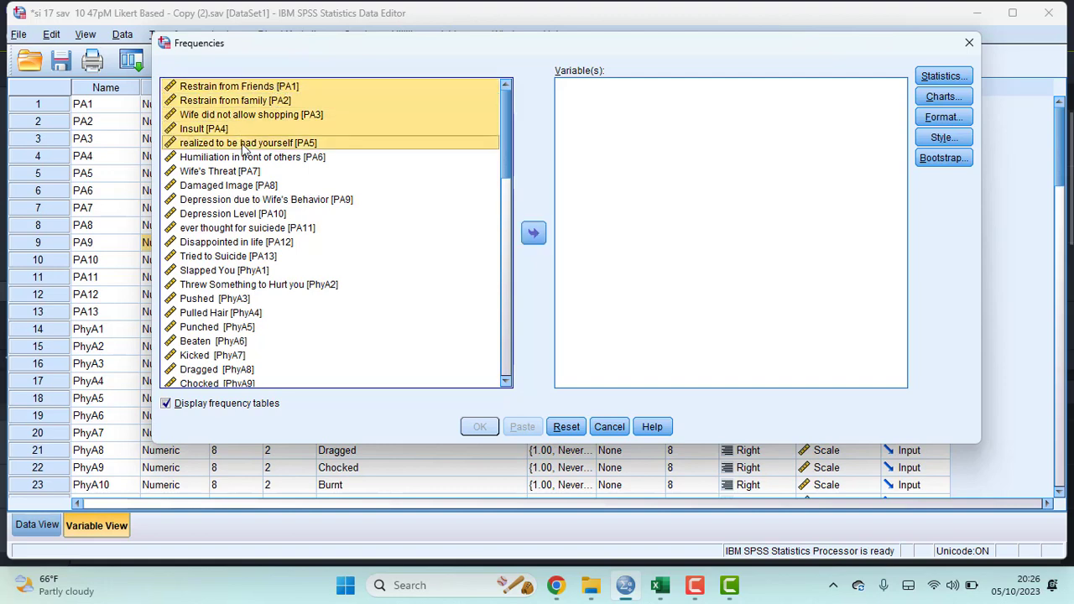
shift+click(243, 157)
shift+click(245, 172)
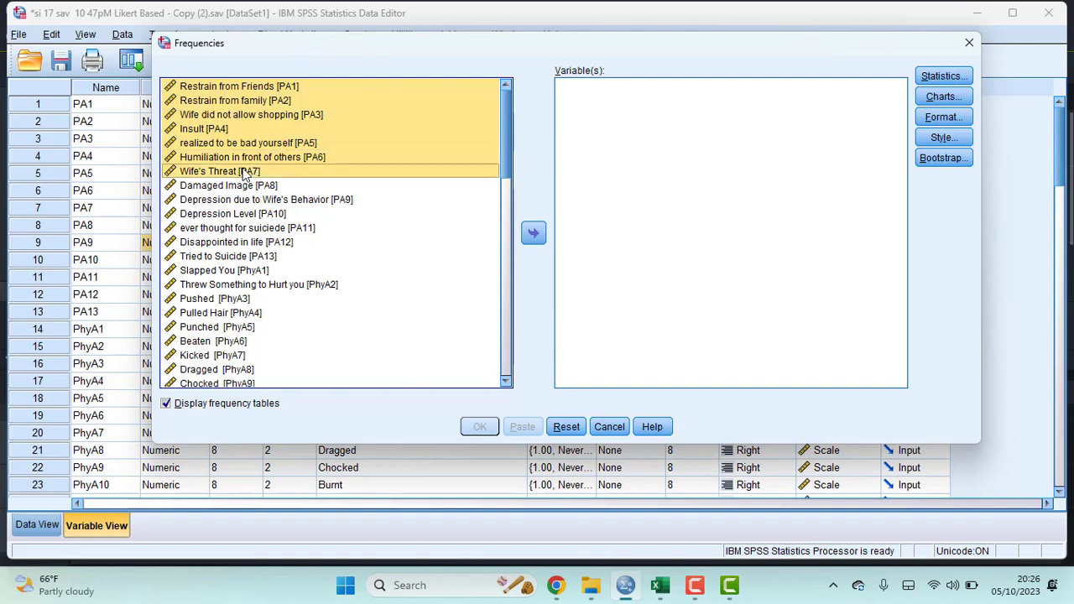
shift+click(245, 186)
shift+click(248, 201)
shift+click(245, 215)
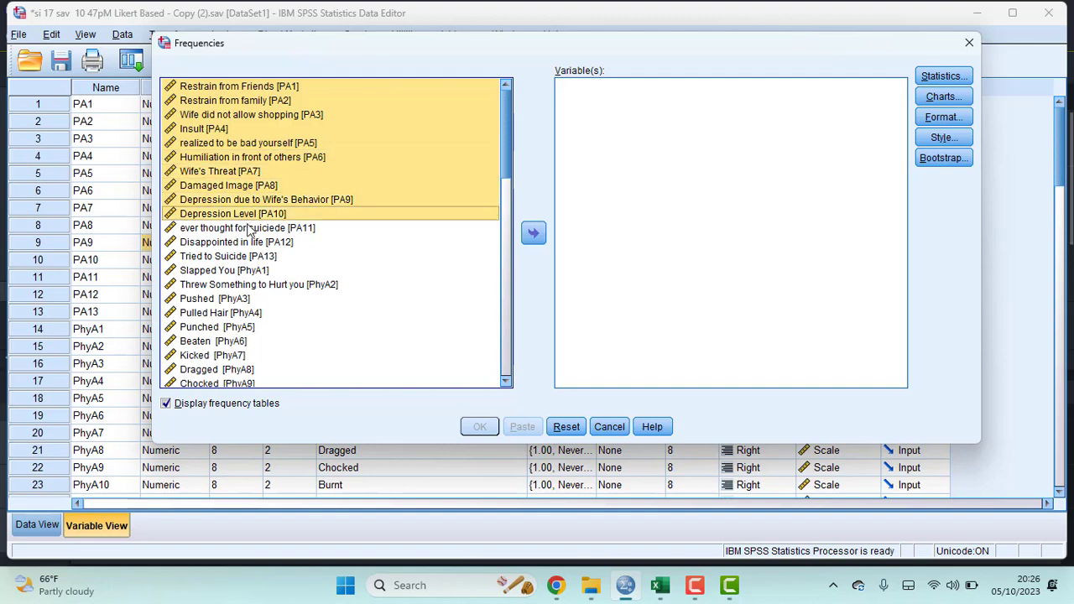
shift+click(250, 229)
shift+click(254, 243)
shift+click(253, 258)
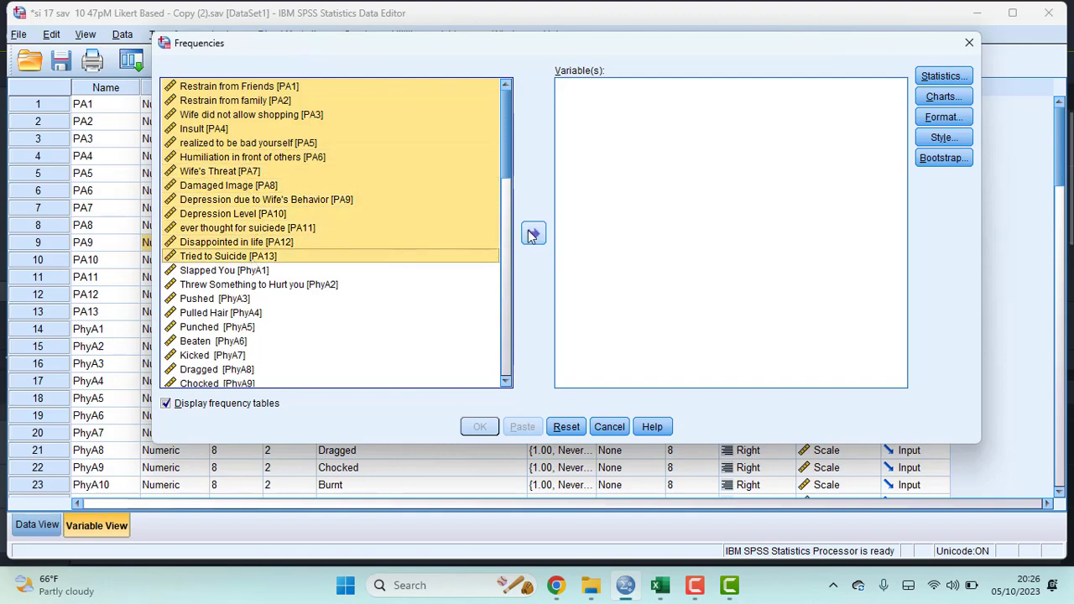
click(533, 234)
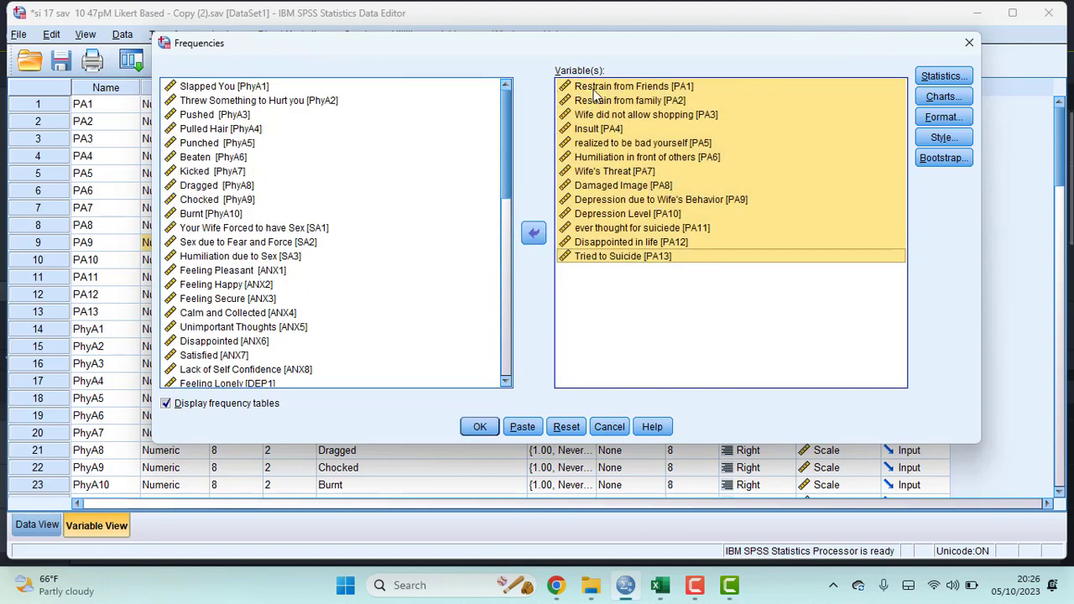
click(932, 76)
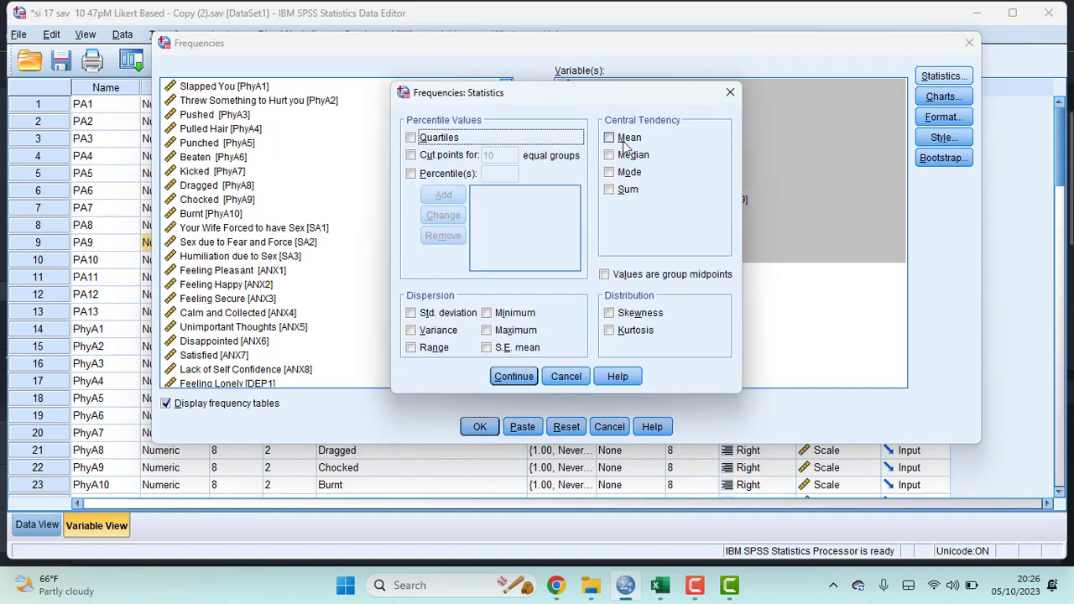
Try the Mean, Median, Mode and Sum options one after another, clearing each again.
click(611, 138)
click(611, 155)
click(610, 137)
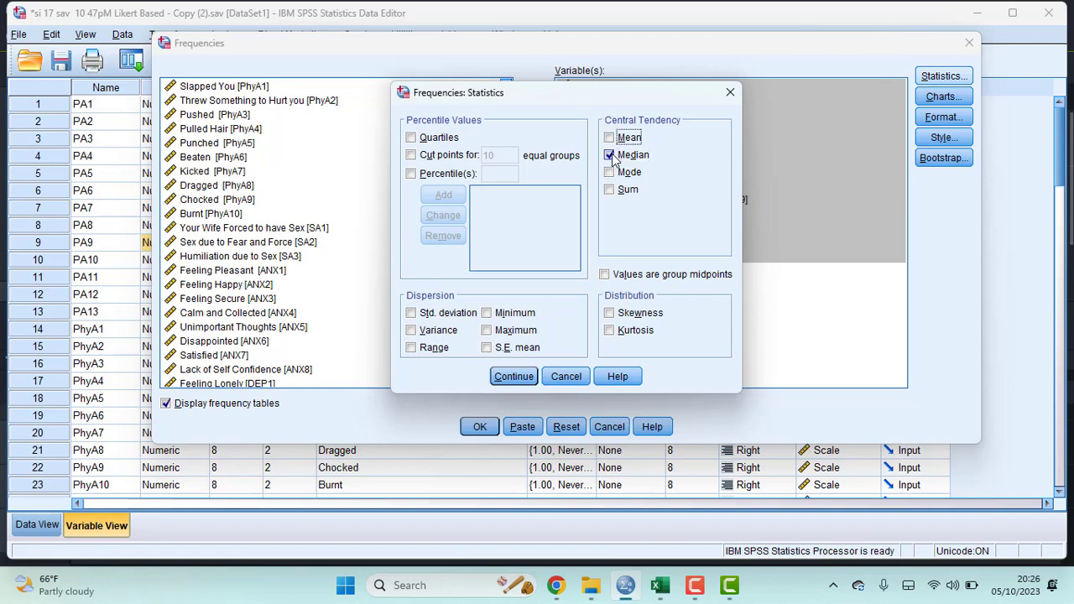
click(610, 155)
click(610, 172)
click(610, 190)
click(610, 172)
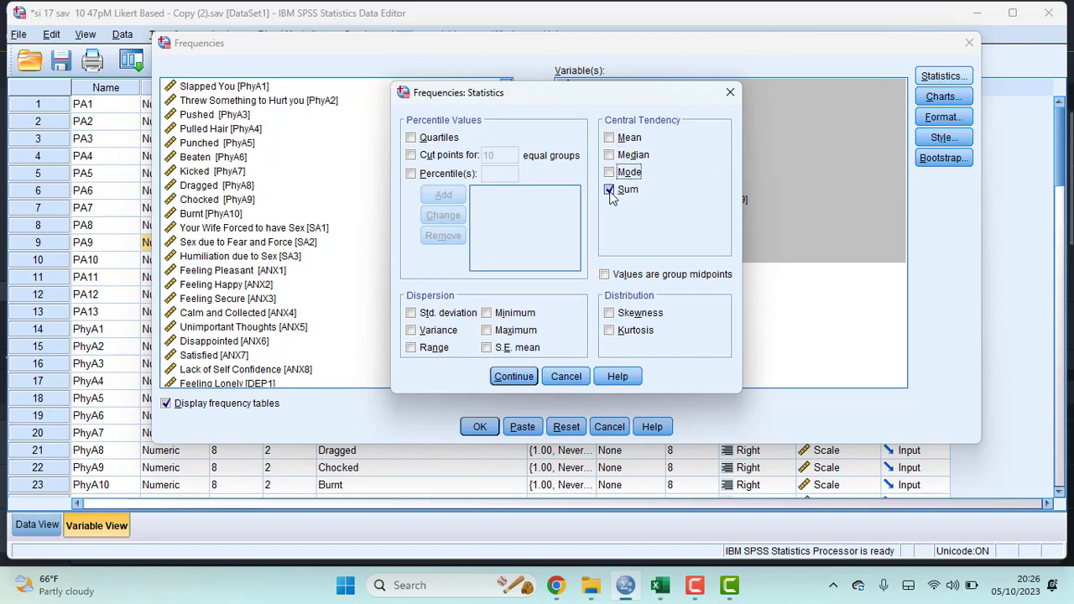
click(610, 190)
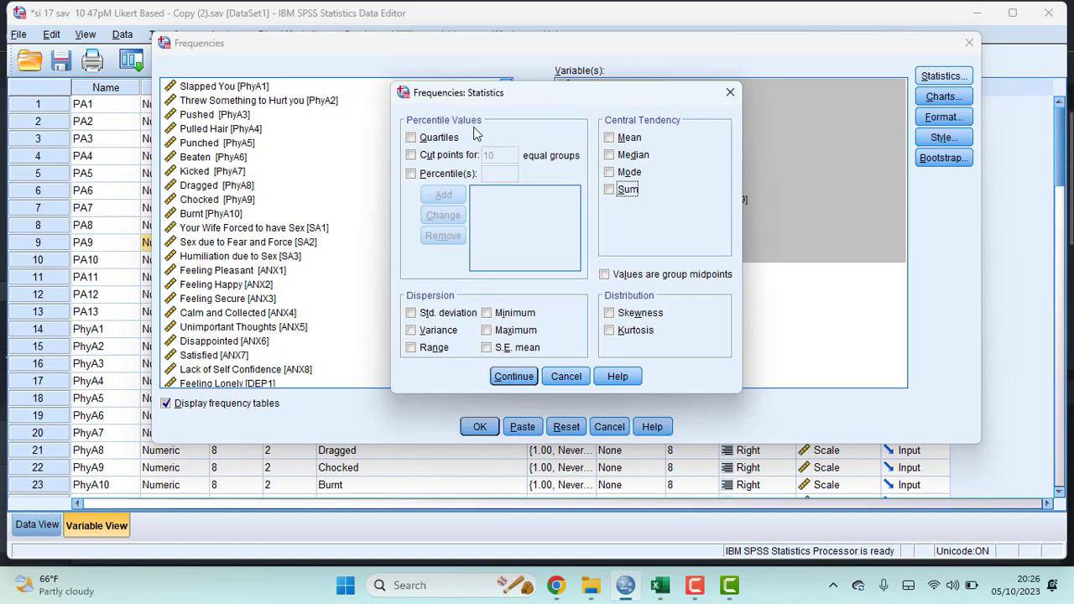
Try the Quartiles, Cut points and Percentiles options and clear all three again.
click(411, 138)
click(411, 156)
click(411, 174)
click(411, 156)
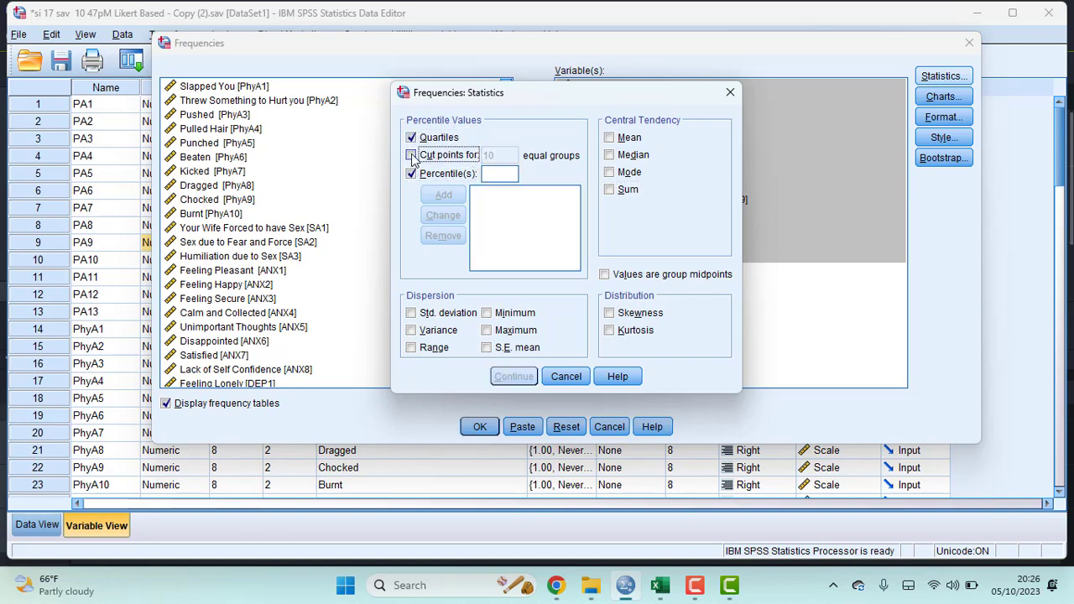
click(411, 138)
click(411, 173)
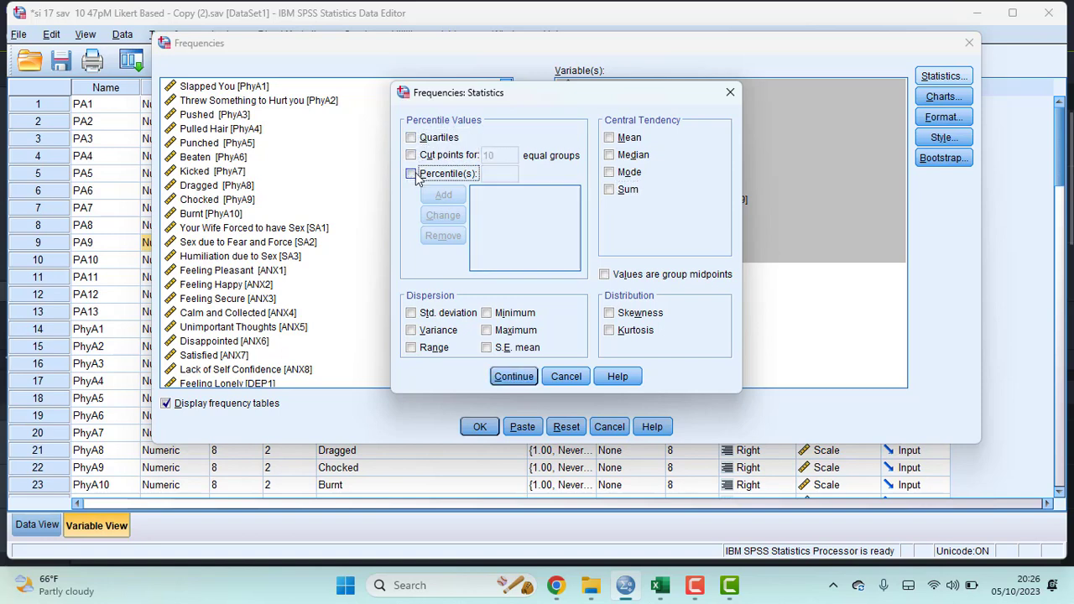
Select all four central tendency statistics together and clear them again.
click(611, 139)
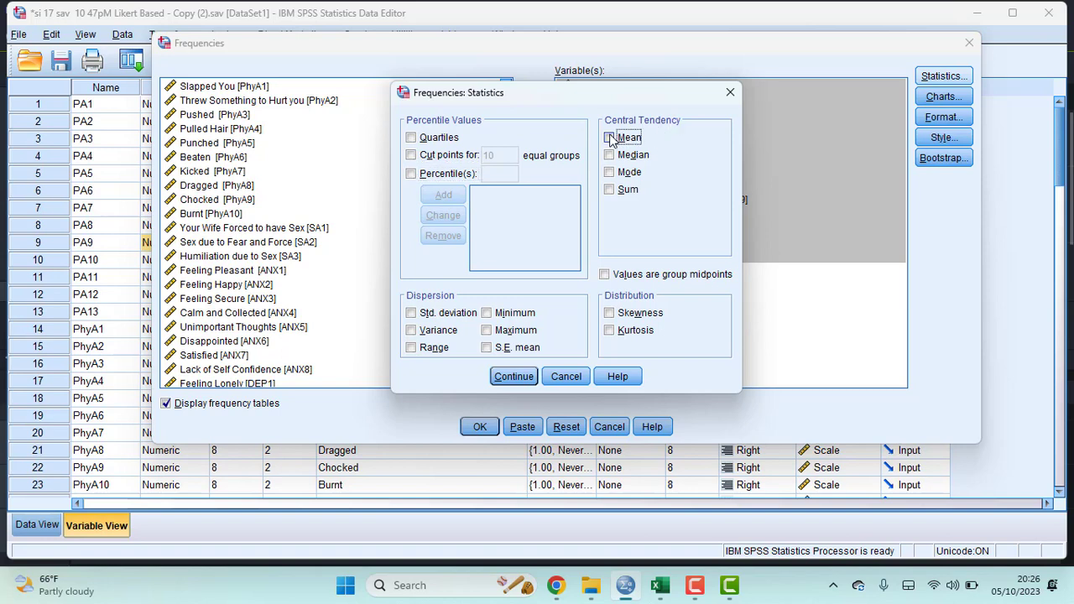
click(610, 155)
click(610, 172)
click(610, 190)
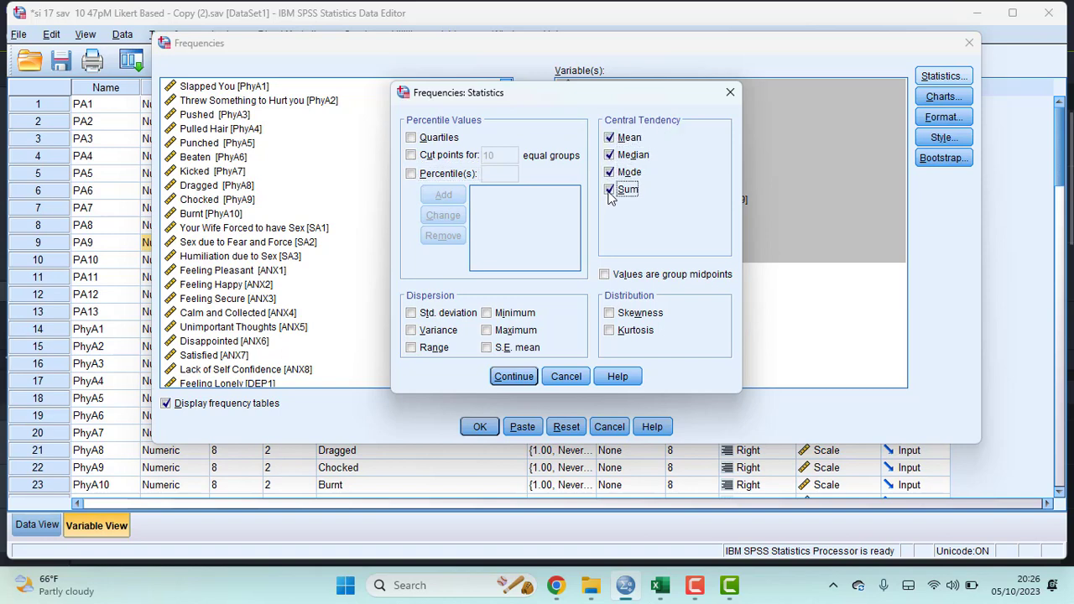
click(610, 190)
click(610, 172)
click(610, 155)
click(610, 138)
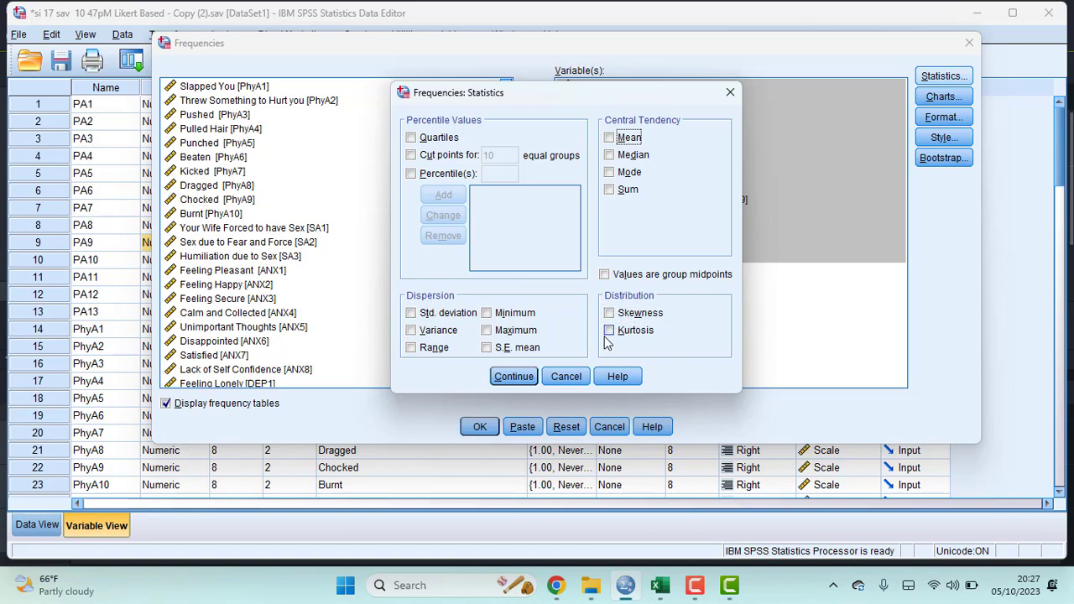
Accept the statistics options, check the chart, format and table style options, and run the Frequencies analysis on PA1 to PA13.
click(513, 377)
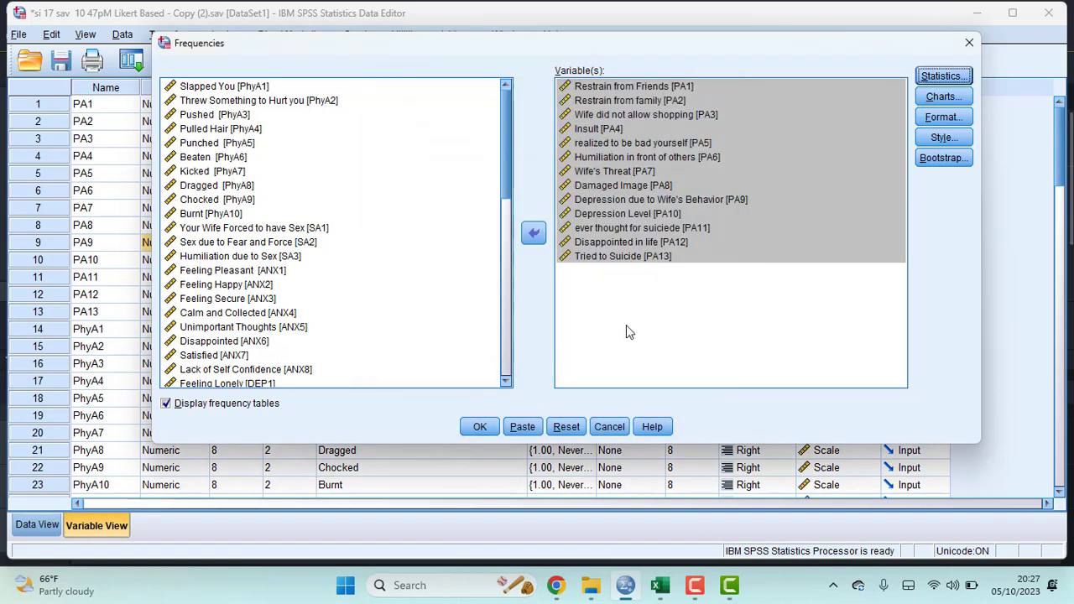
click(941, 96)
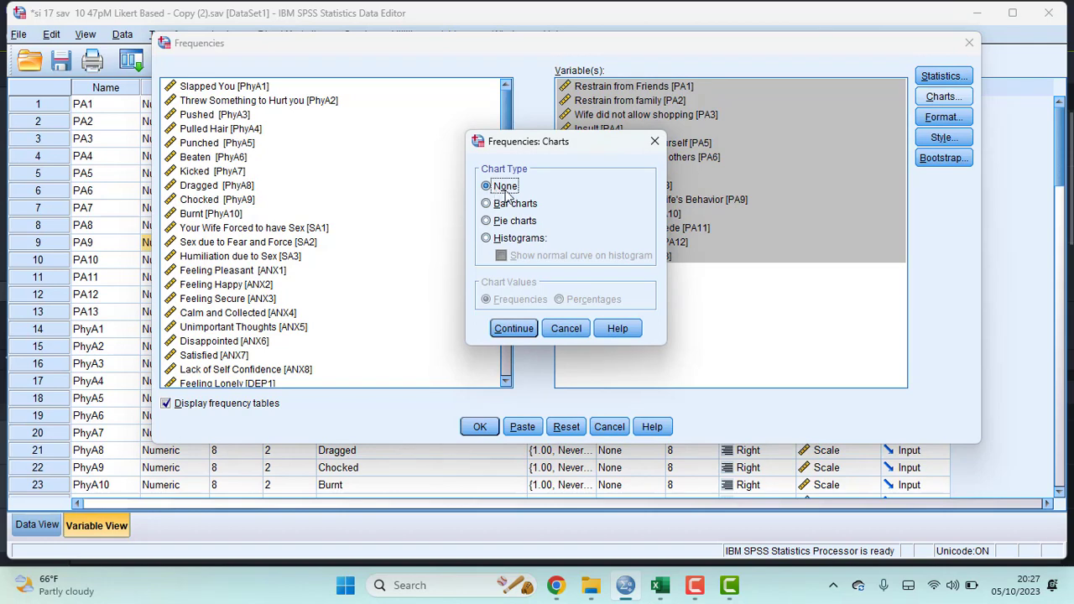
click(518, 334)
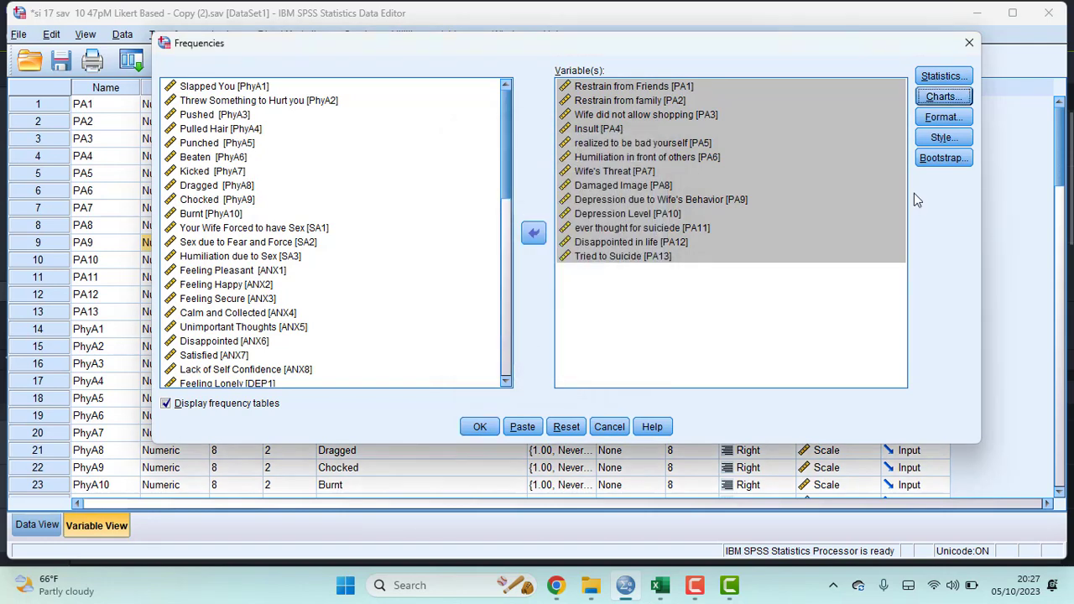
click(940, 119)
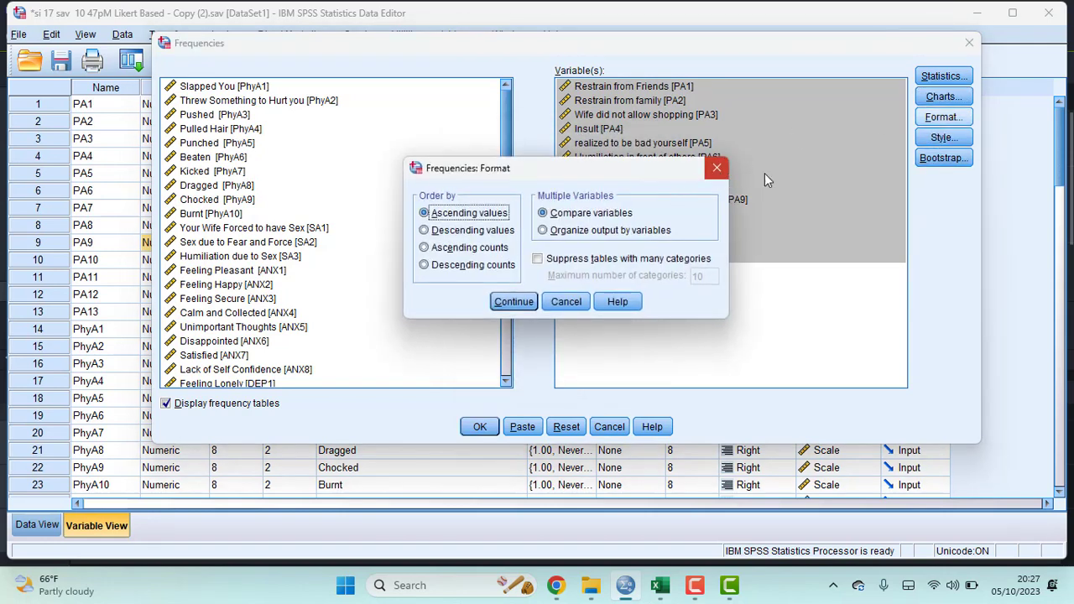
click(708, 169)
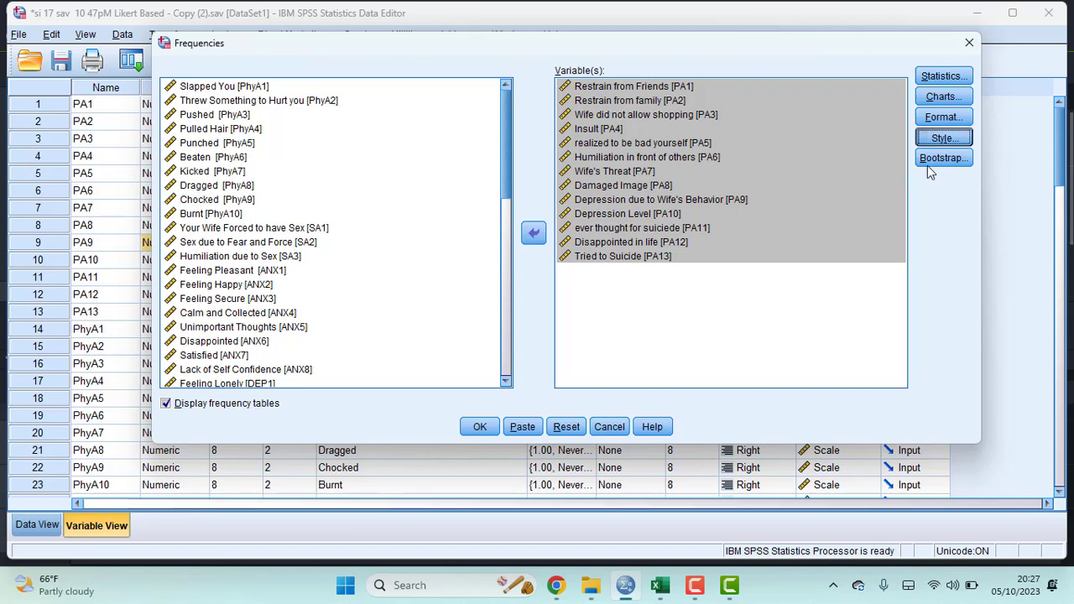
click(941, 140)
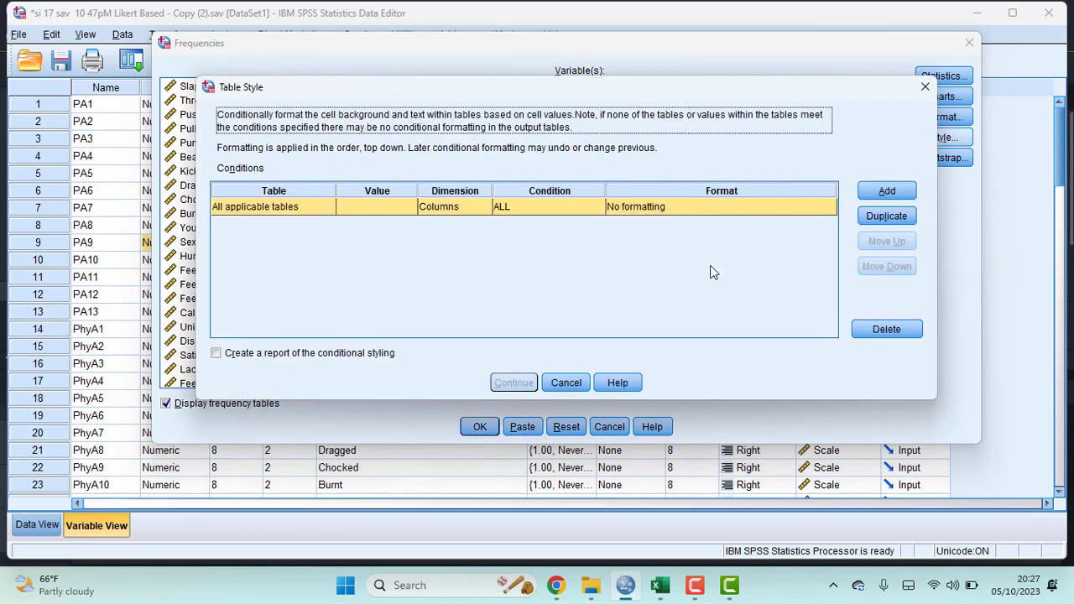
click(925, 86)
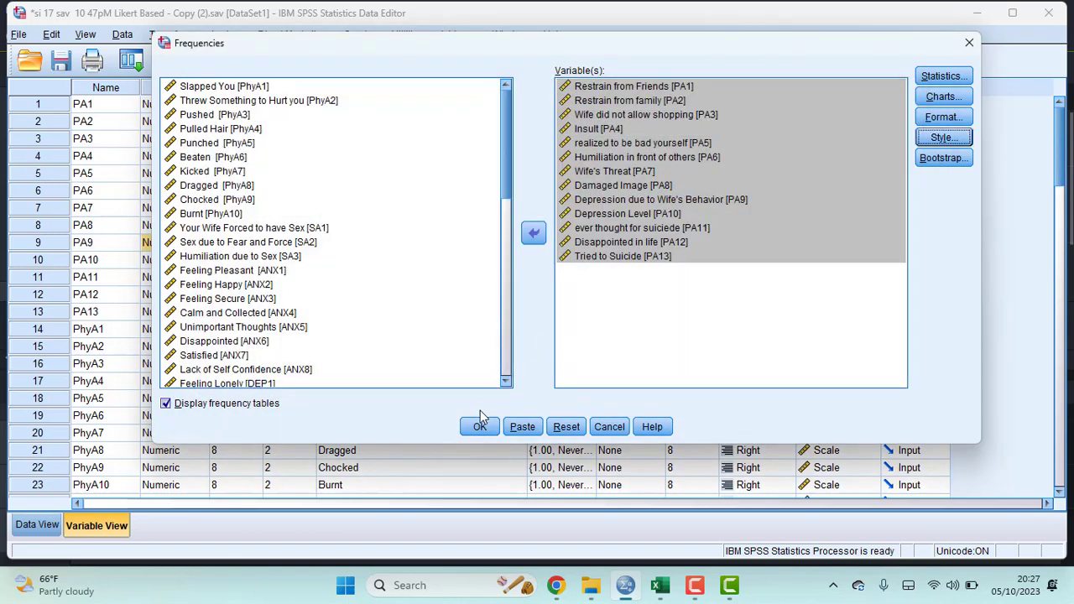
click(478, 427)
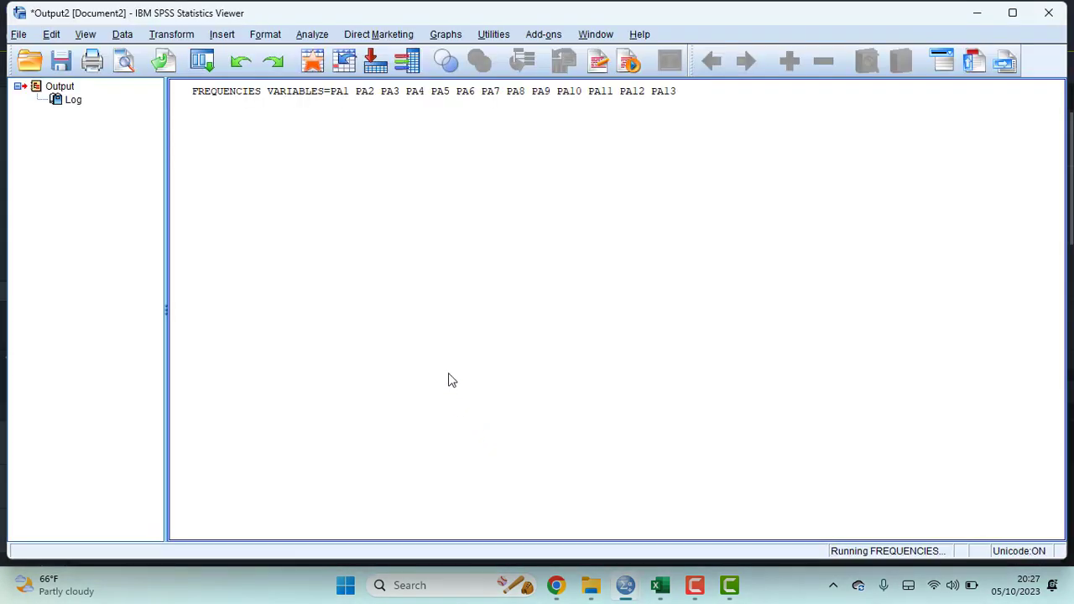
Look through all the frequency tables in the output, from Restrain from Friends to Tried to Suicide.
scroll(441, 291, up, 5)
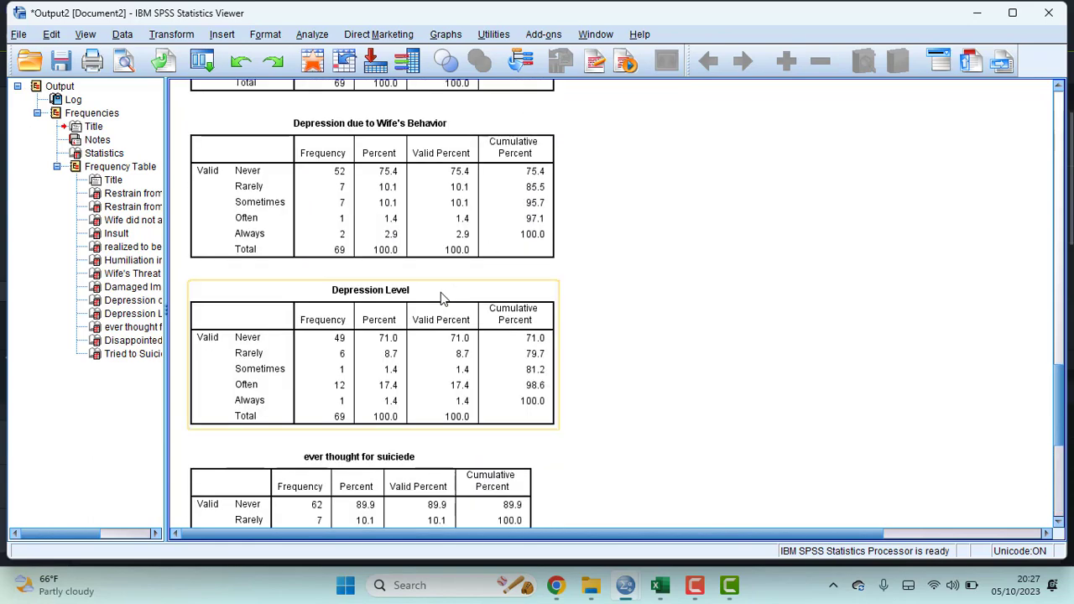
scroll(442, 299, up, 15)
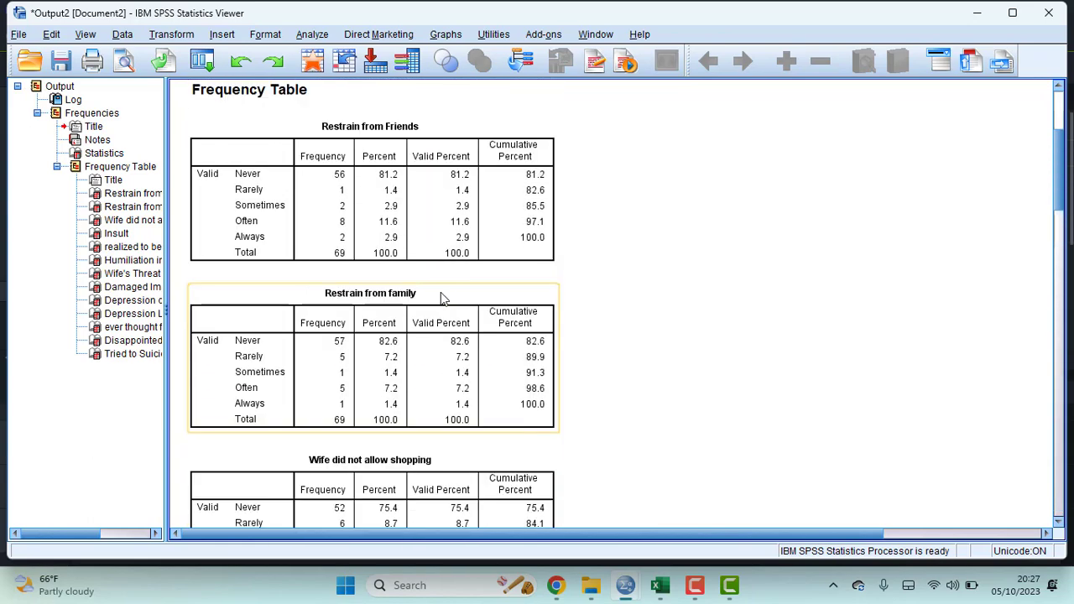
scroll(443, 299, down, 3)
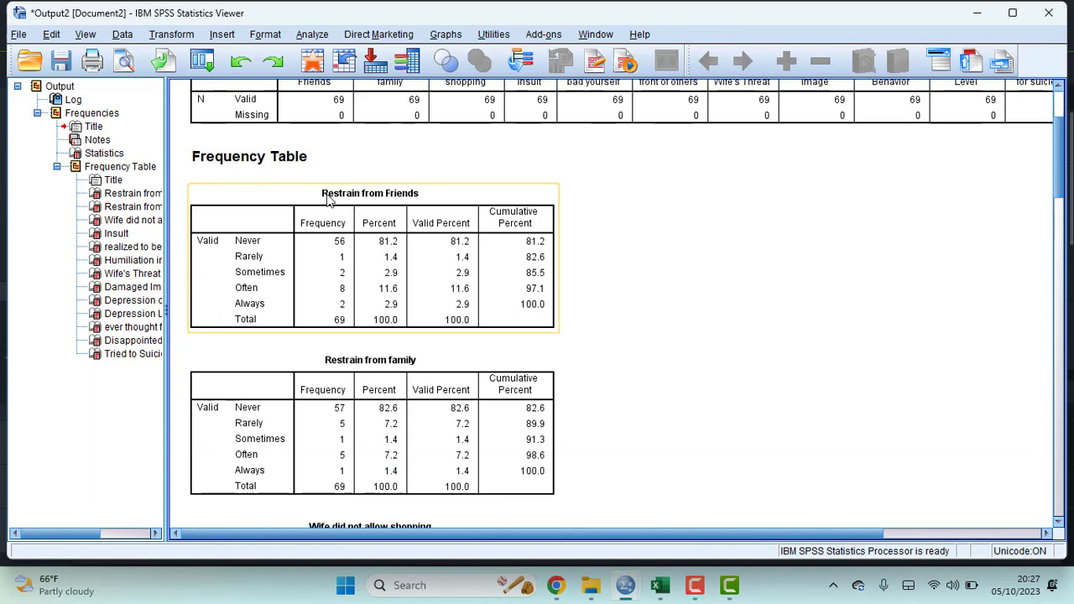
scroll(427, 200, down, 3)
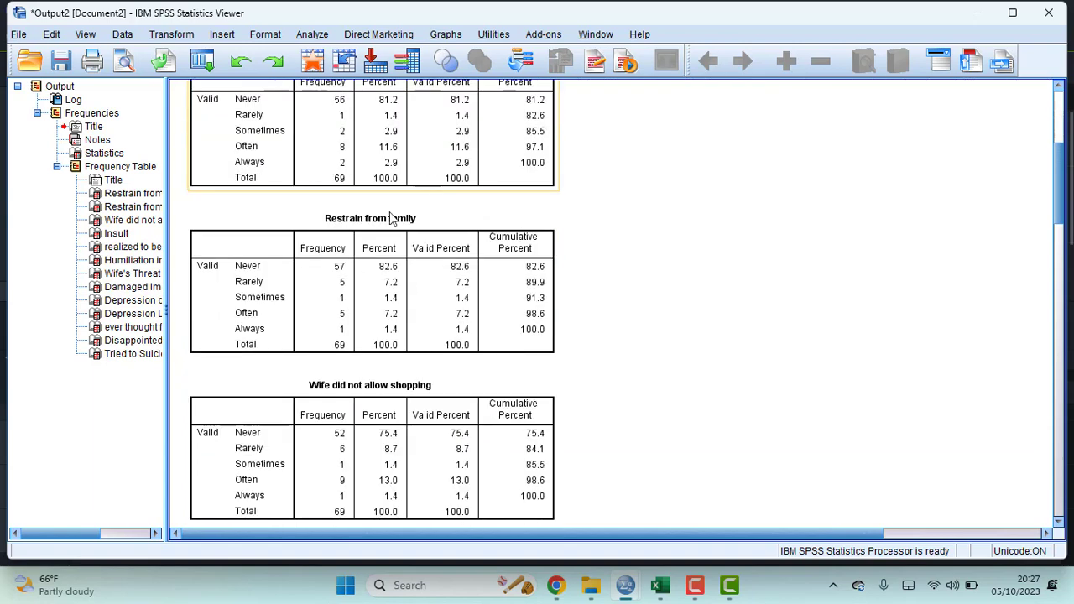
scroll(419, 220, down, 3)
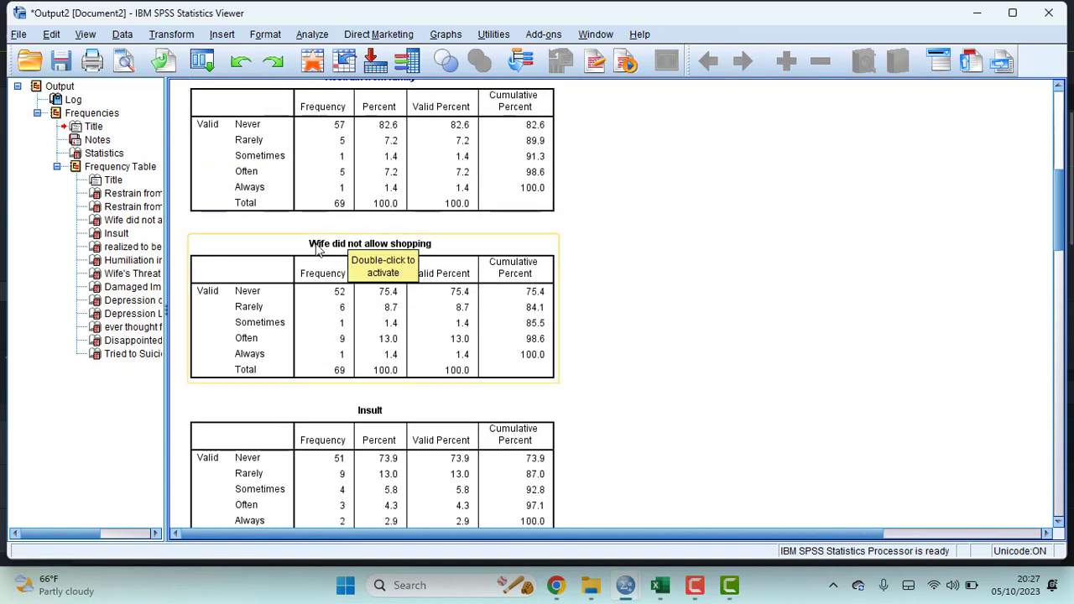
scroll(403, 243, down, 4)
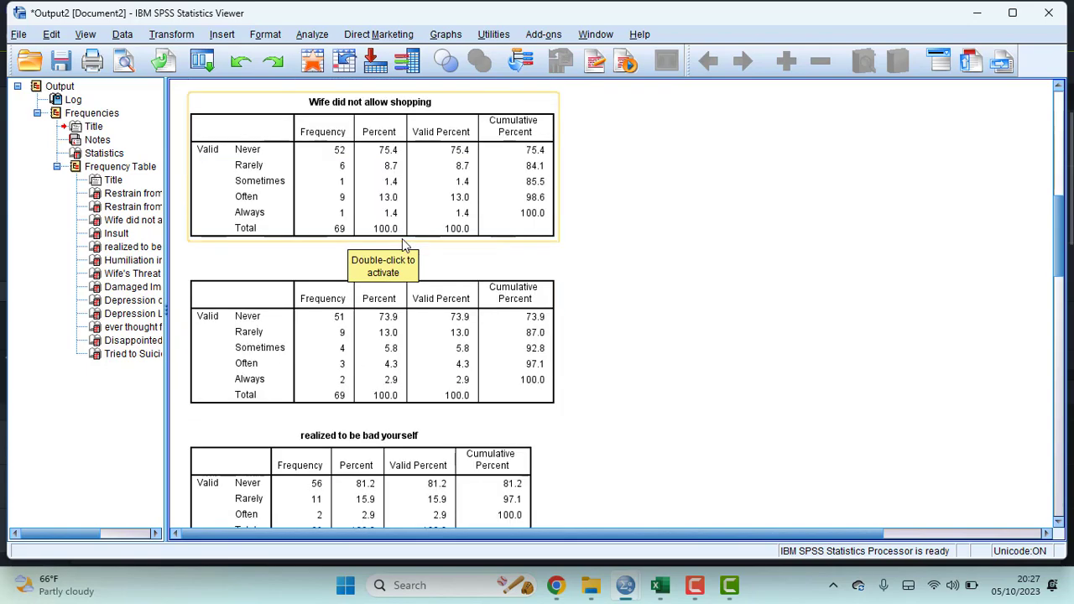
scroll(336, 213, down, 3)
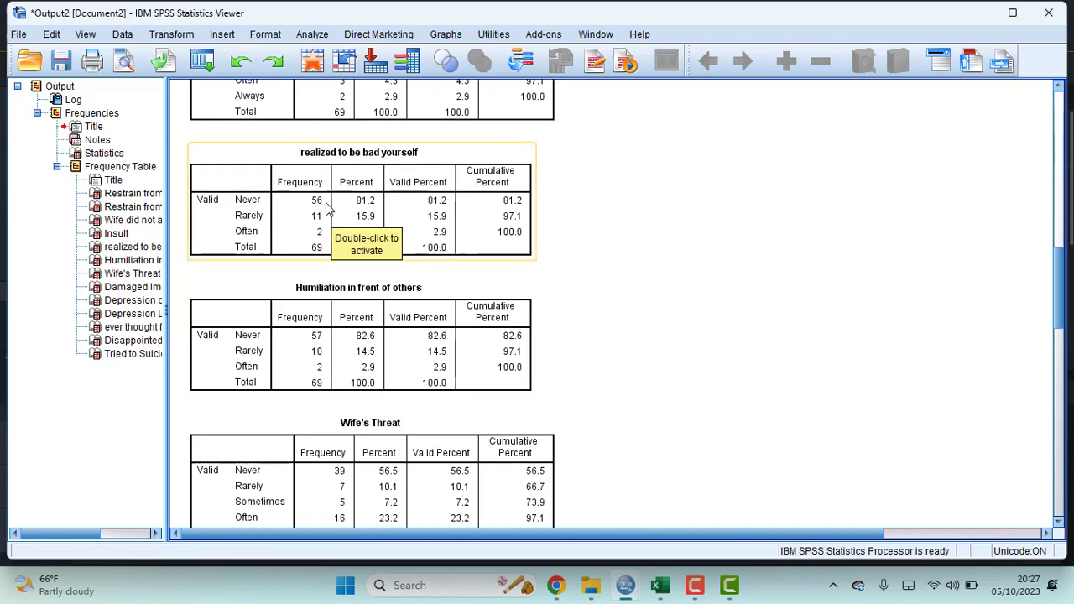
scroll(333, 218, down, 20)
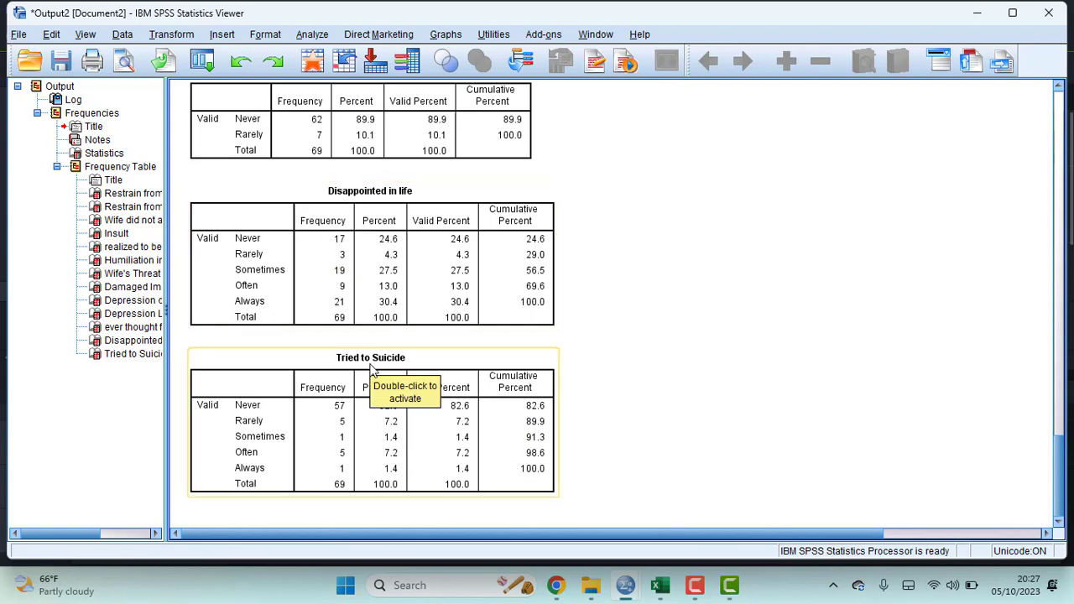
scroll(373, 369, up, 20)
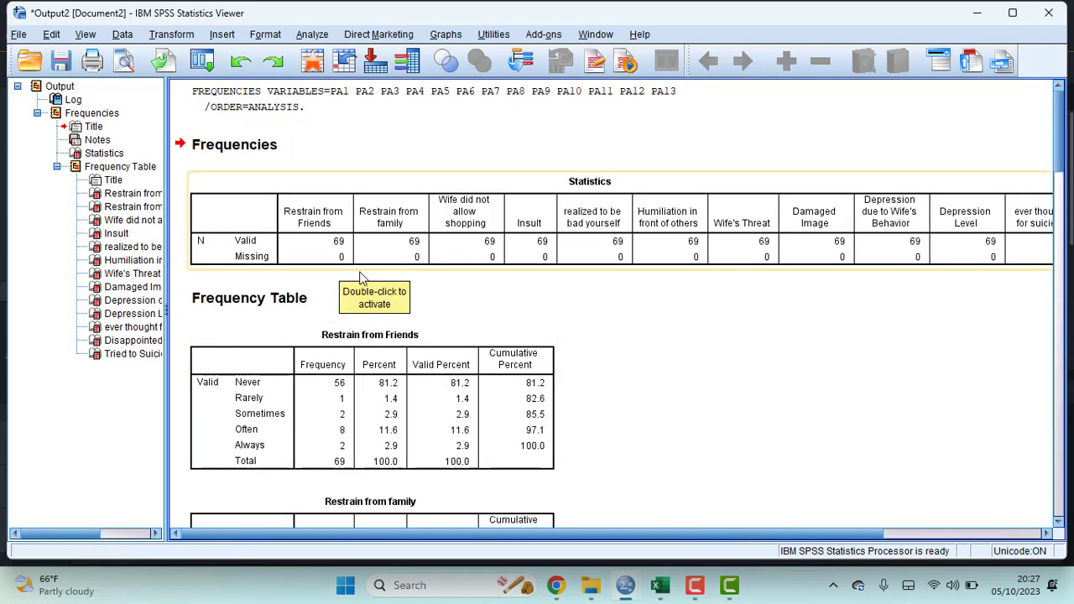
Examine the frequency, percent, valid percent and cumulative percent of each response in the Restrain from Friends table.
scroll(539, 292, down, 2)
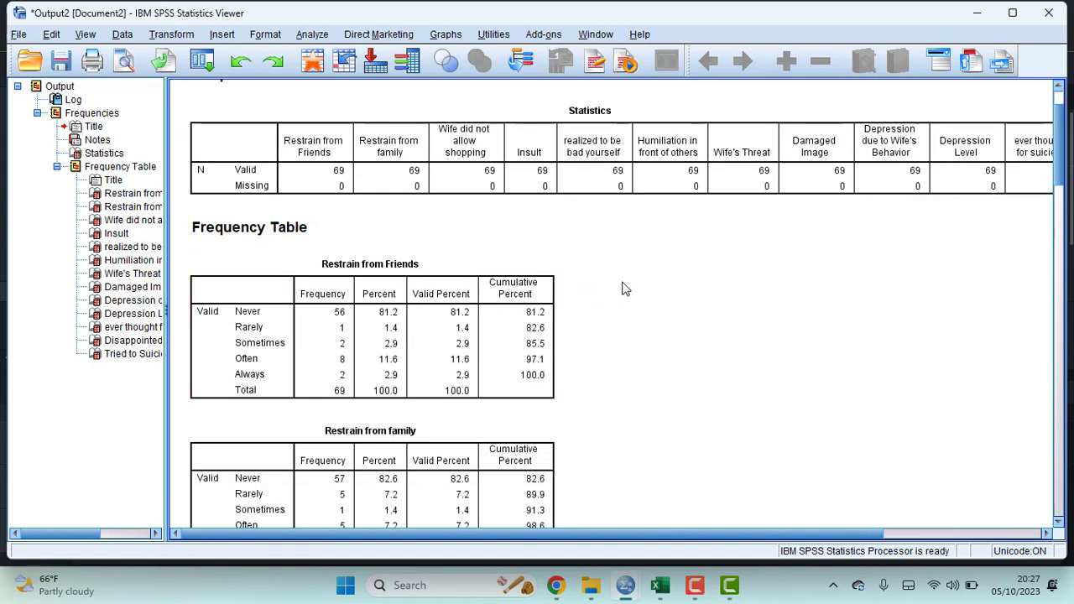
scroll(612, 279, down, 2)
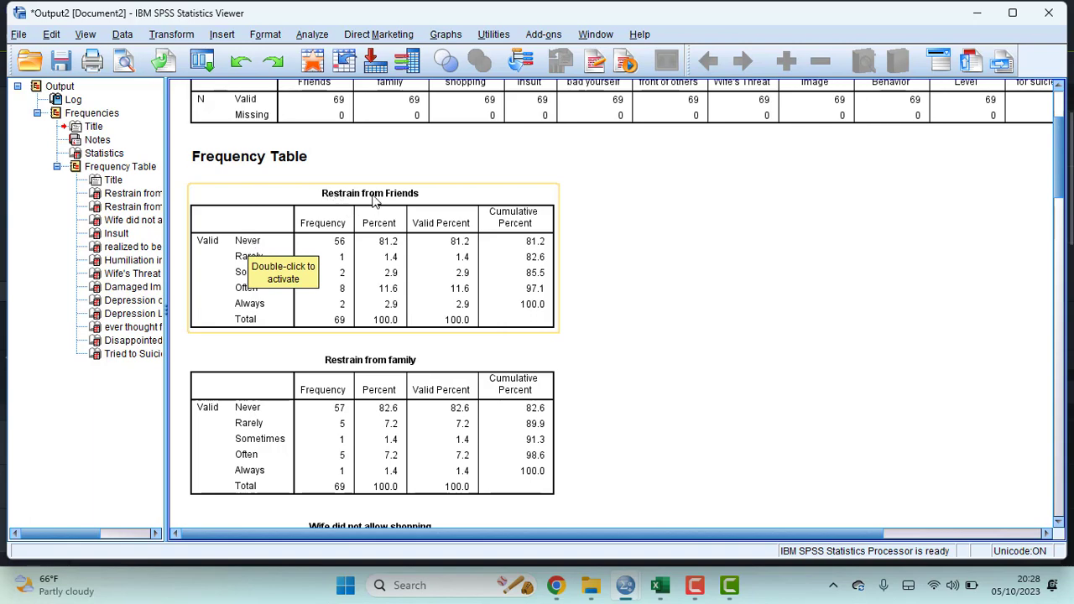
click(236, 277)
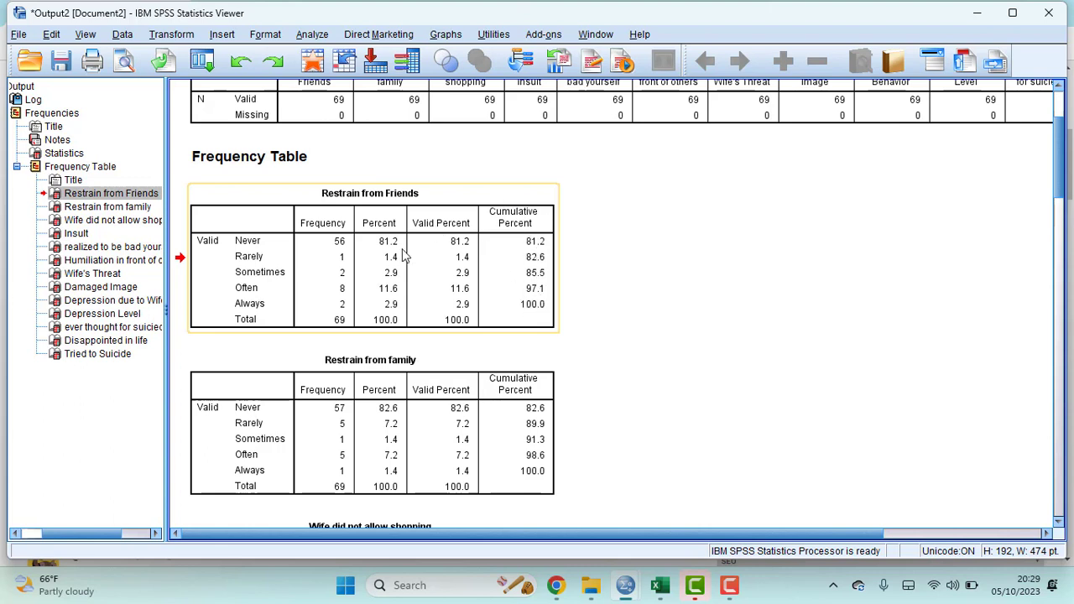
drag(403, 253, 395, 288)
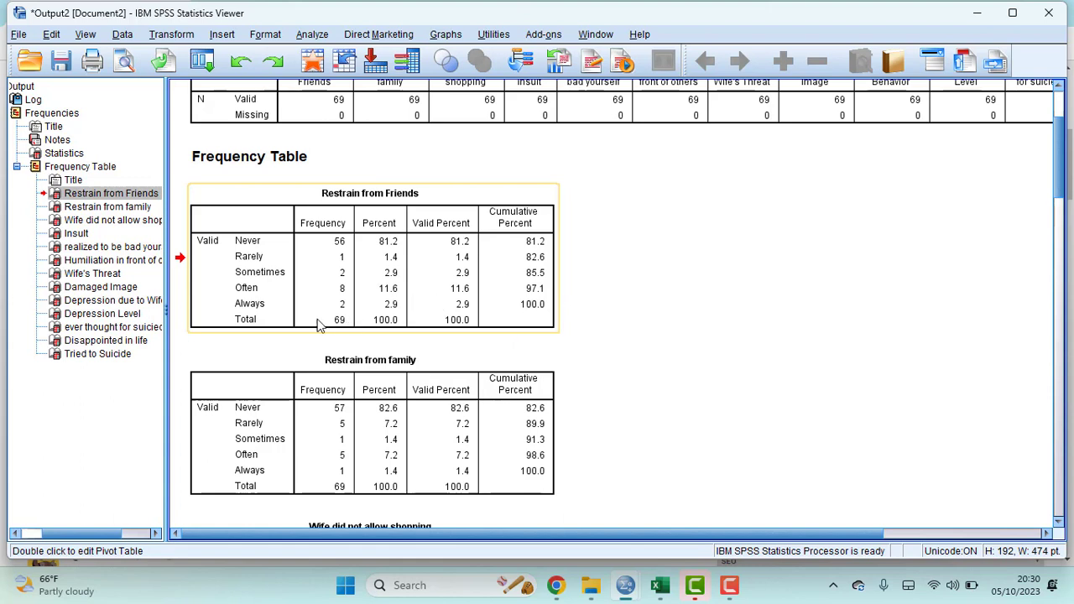
scroll(342, 289, down, 2)
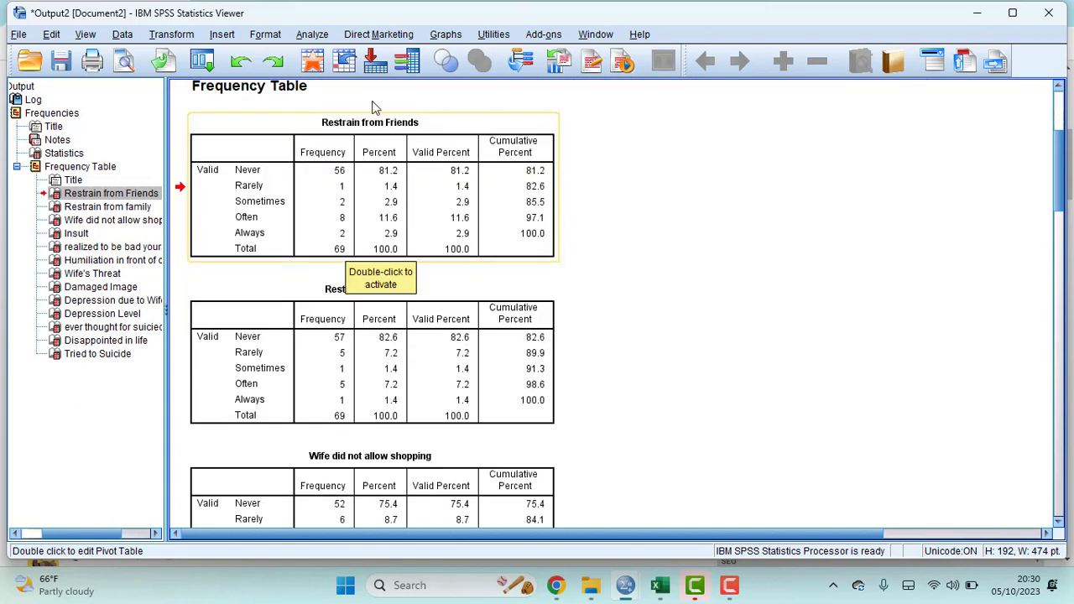
scroll(292, 159, up, 1)
drag(291, 159, 292, 179)
scroll(291, 175, down, 1)
scroll(292, 173, down, 1)
scroll(292, 174, up, 2)
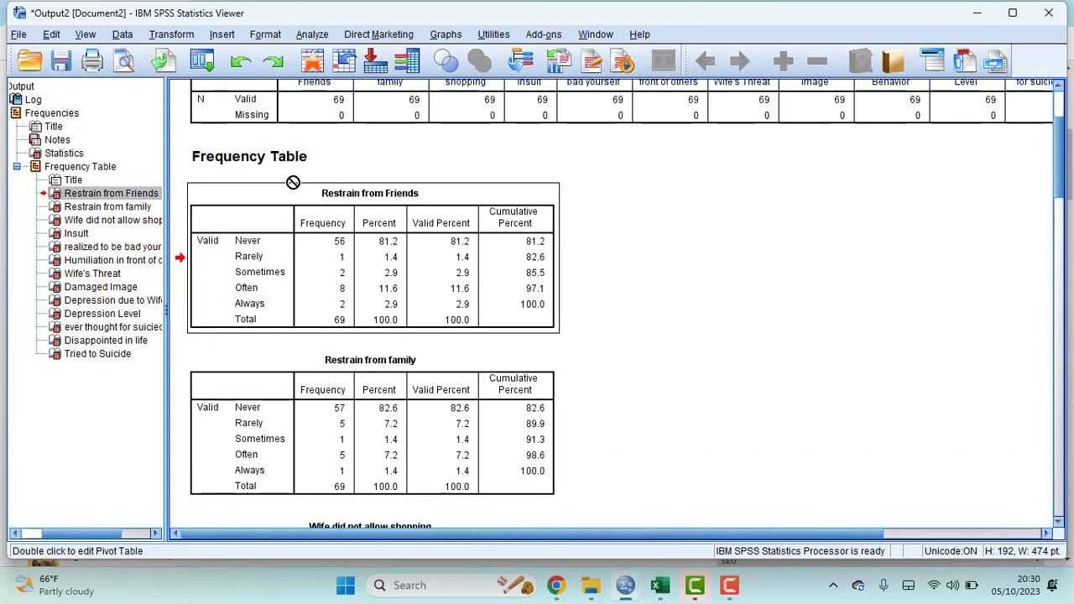
Select the Restrain from family table and examine its response frequencies and percentages.
scroll(308, 190, down, 2)
scroll(308, 190, down, 1)
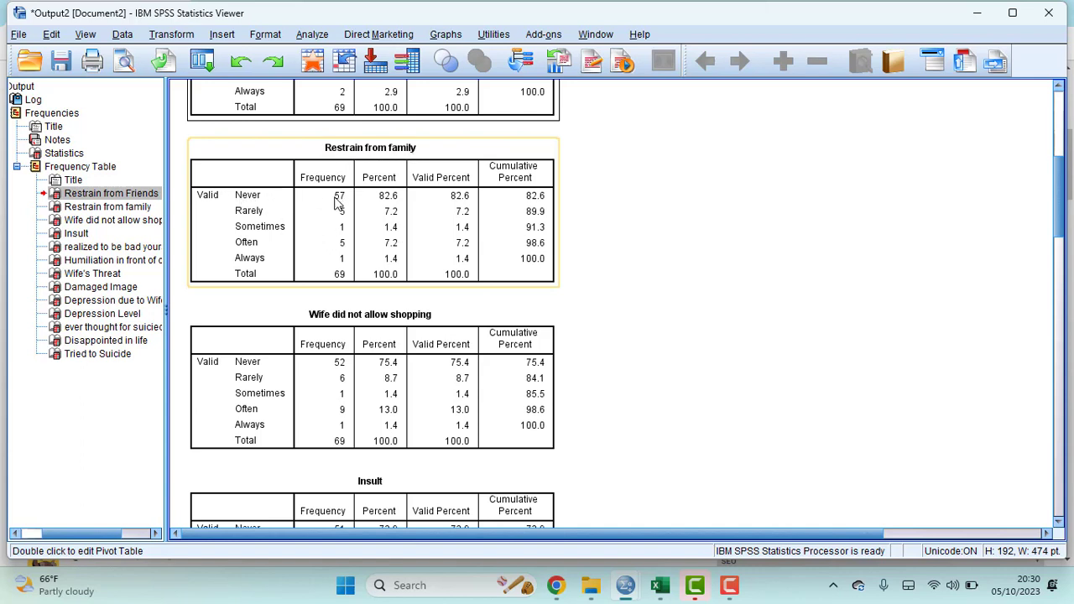
click(341, 279)
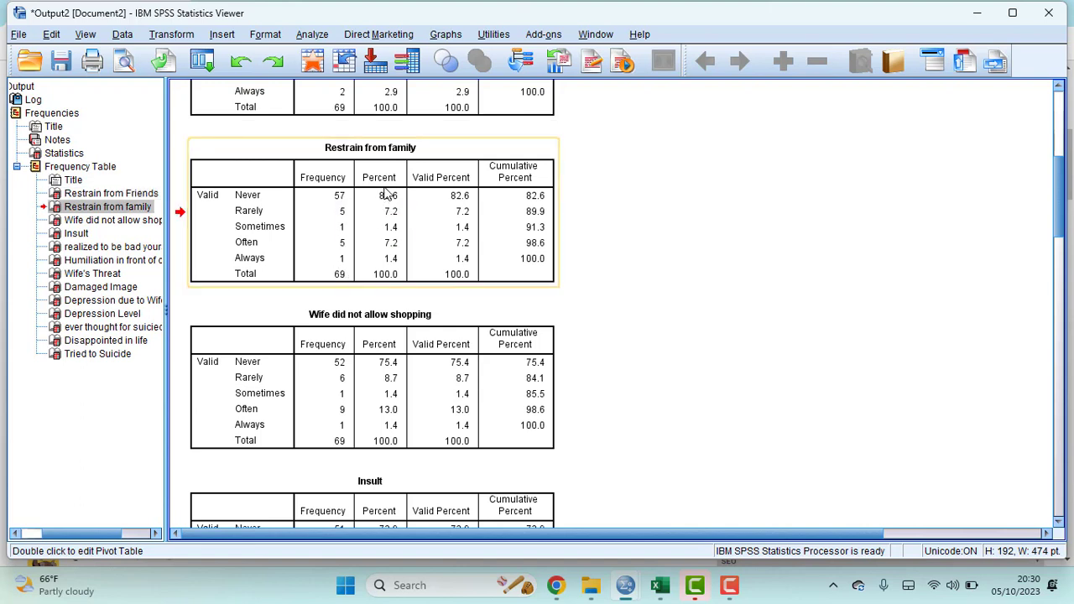